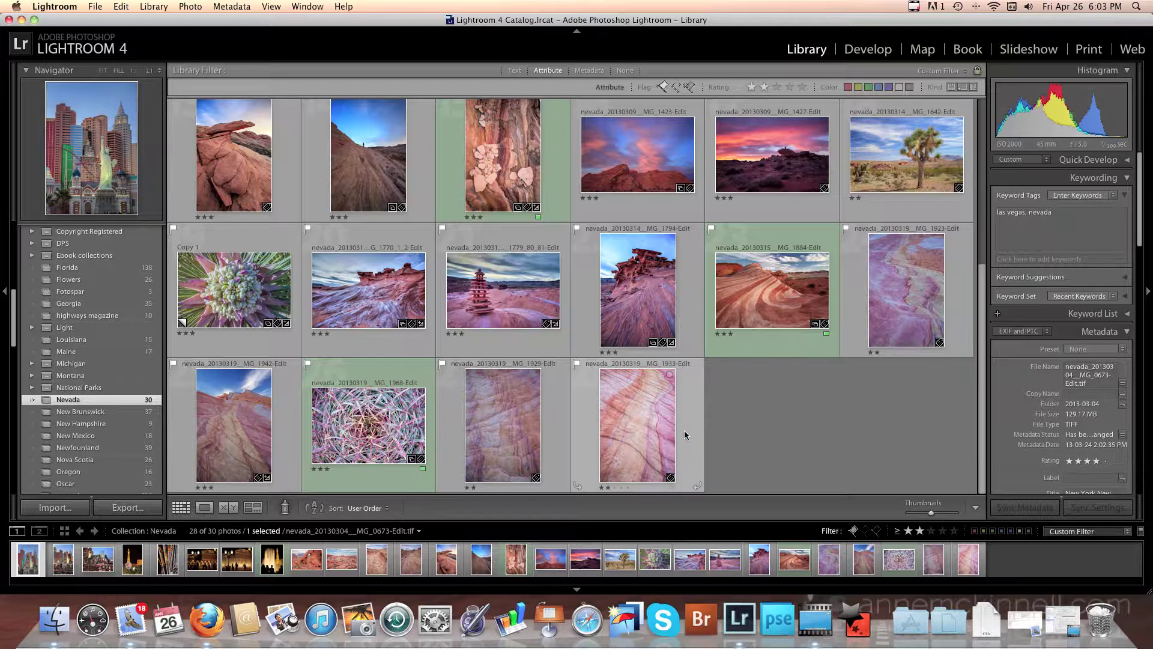
Select the 1884-Edit striped sandstone wave photo and view it enlarged in Loupe view
left_click(749, 368)
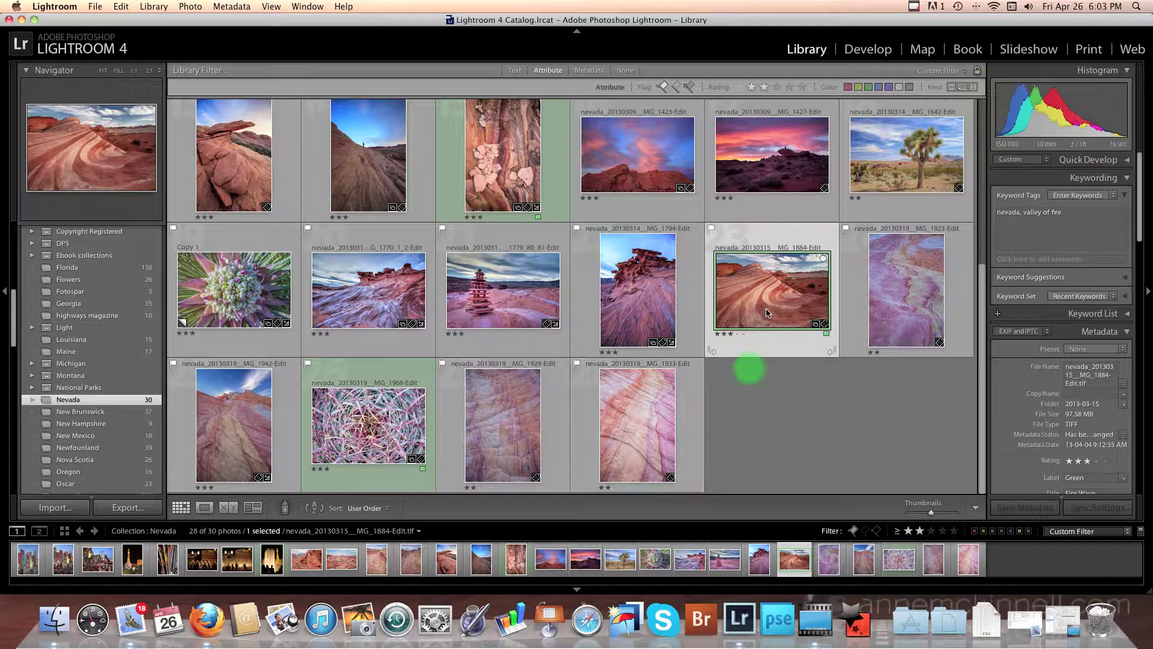
left_click(204, 507)
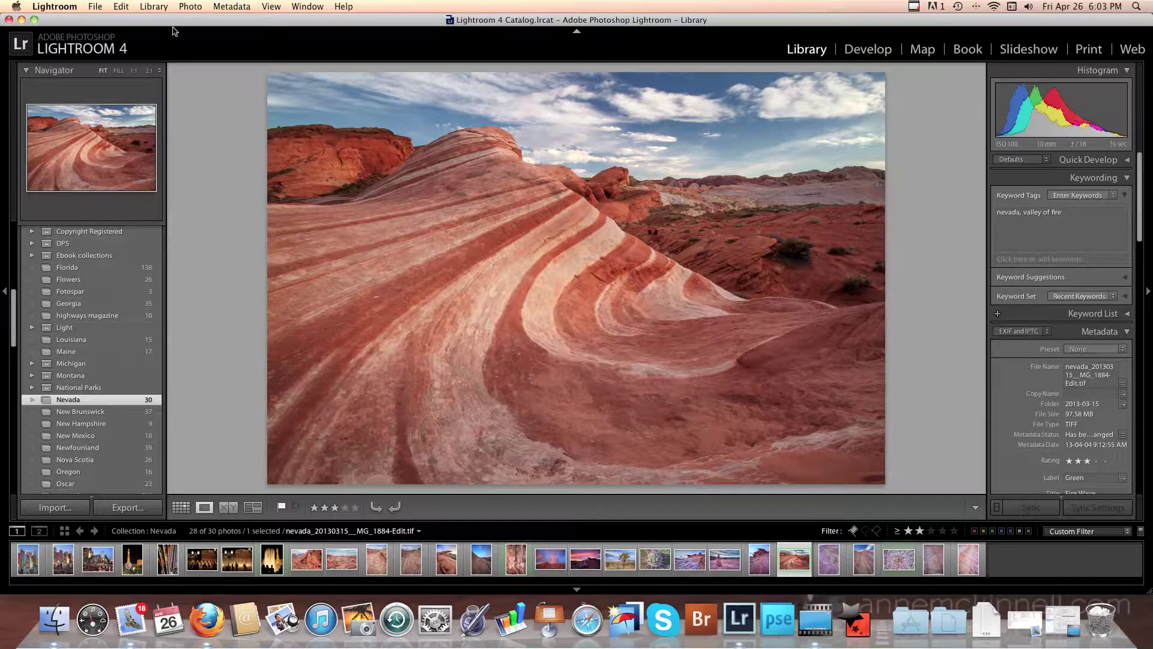
Export the wave photo via File > Export with Export To set to Specific folder
left_click(95, 8)
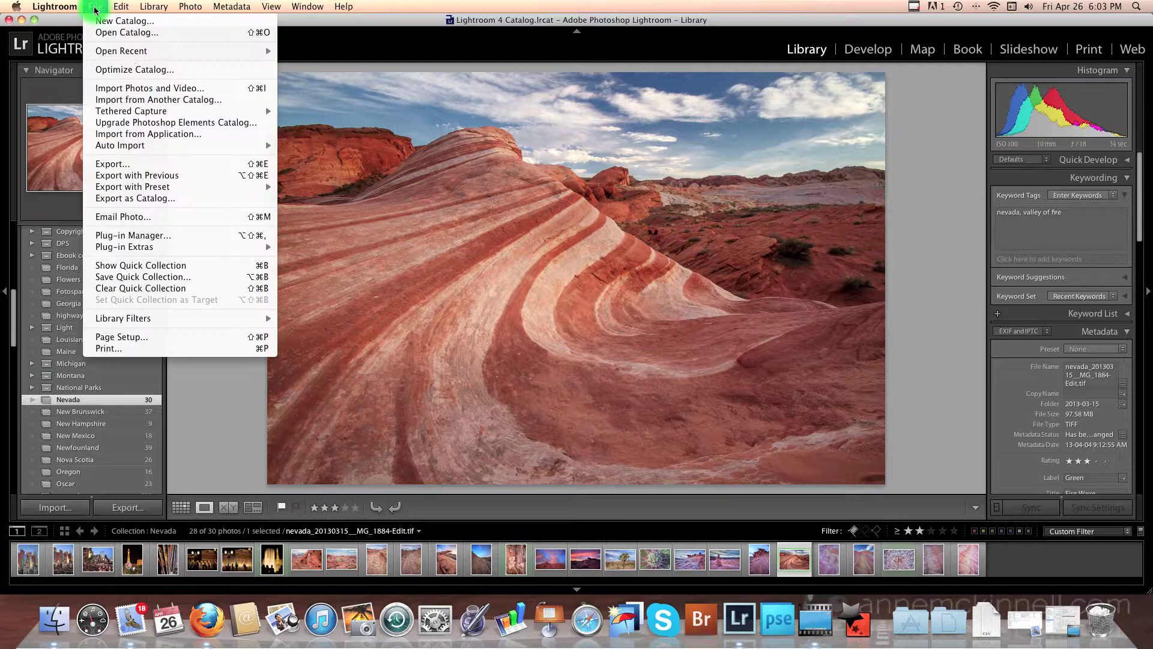
left_click(170, 166)
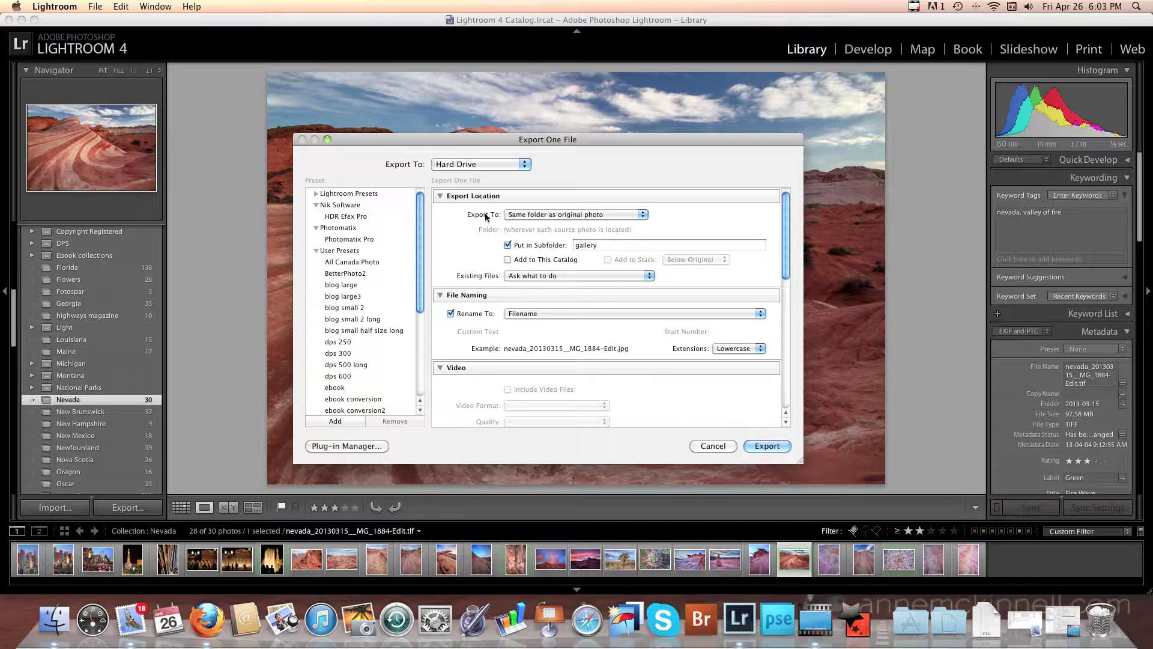
left_click(643, 214)
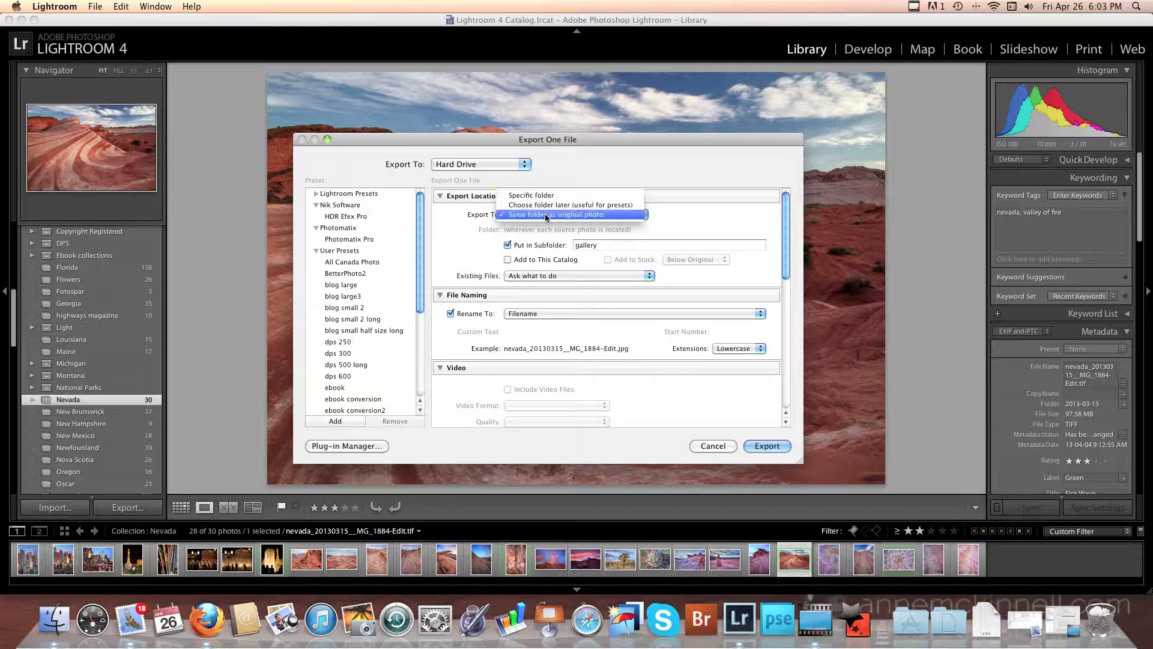
left_click(544, 194)
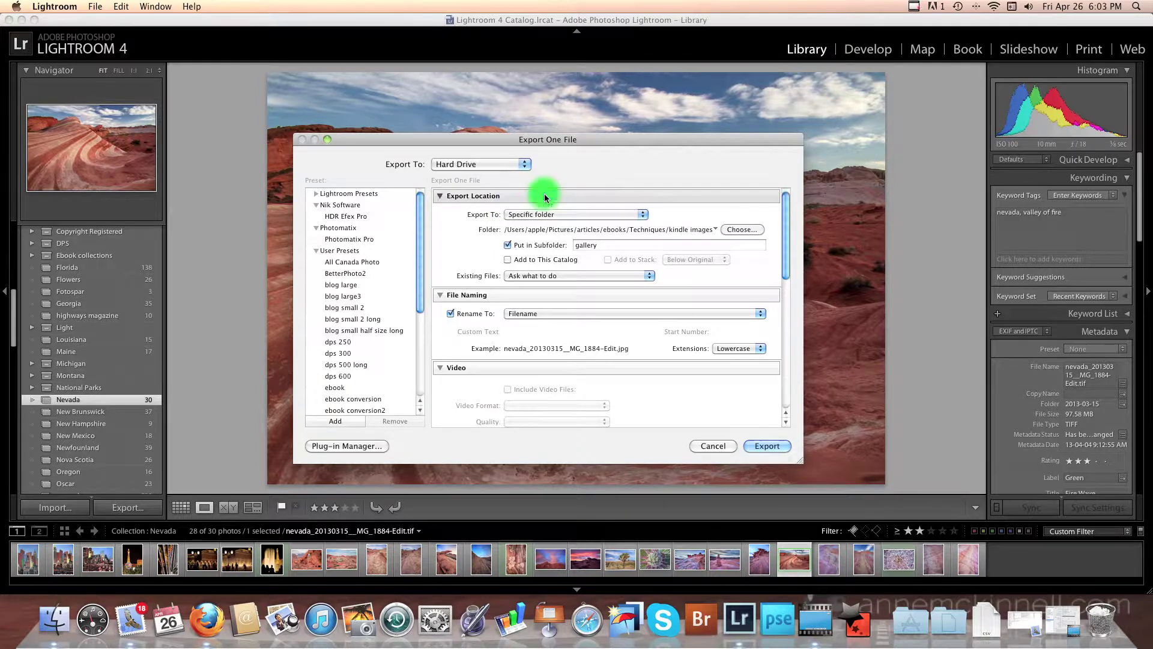
Create a new 'gallery' folder inside the home Pictures folder and choose it as the export destination
left_click(748, 229)
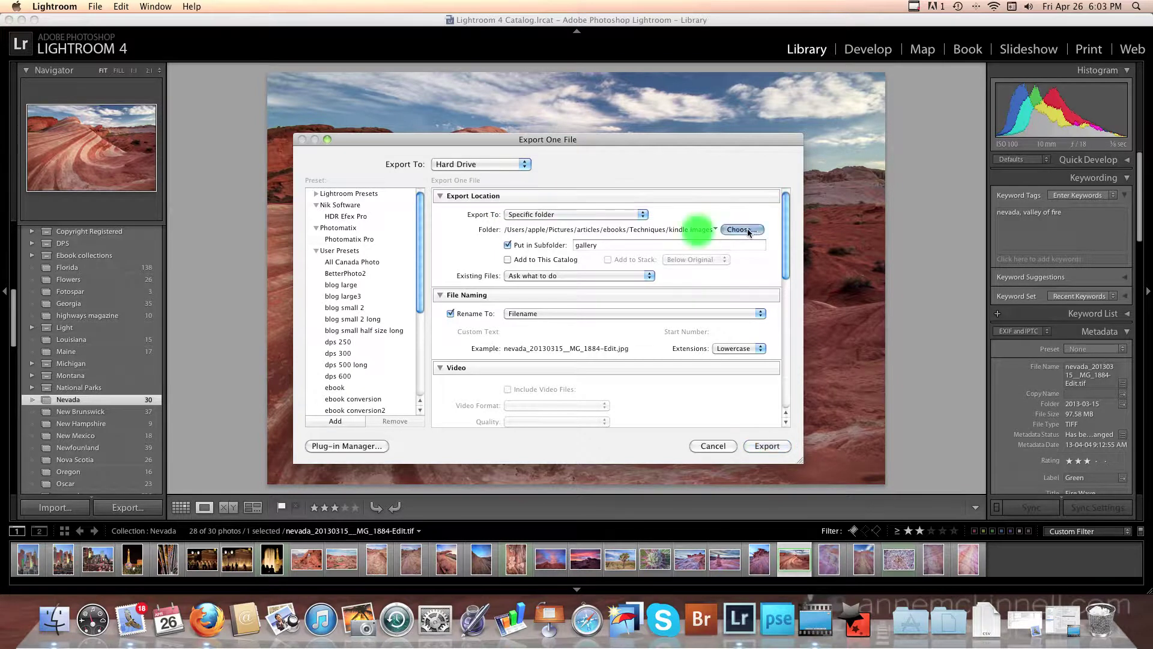
scroll(110, 290, "down", 2)
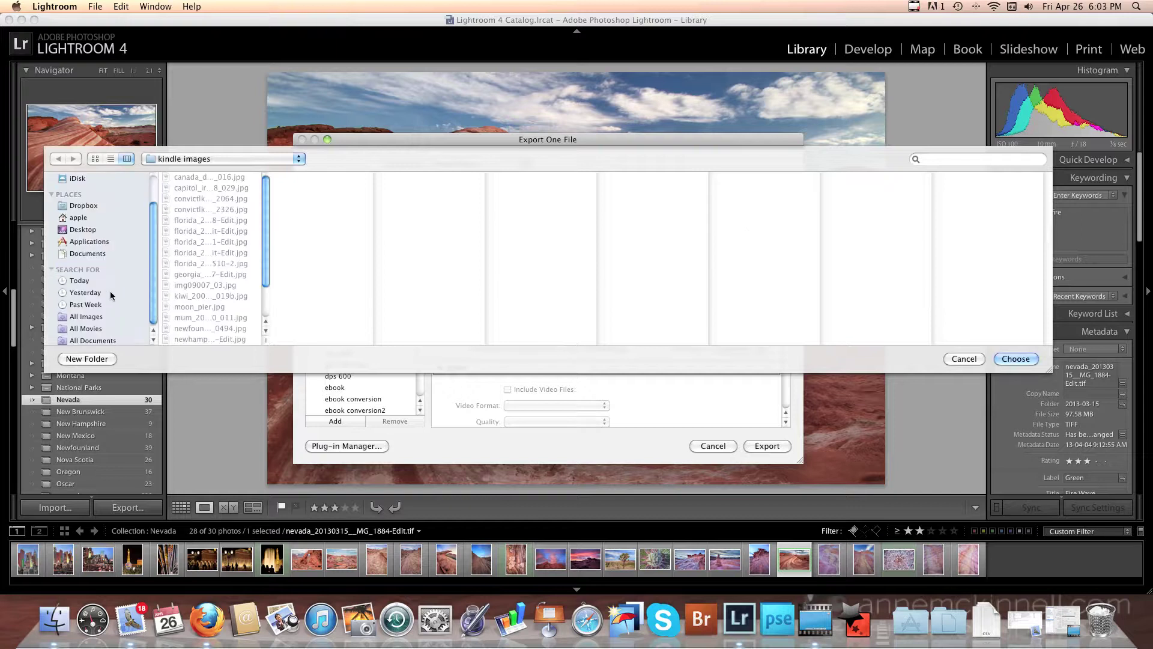
left_click(82, 217)
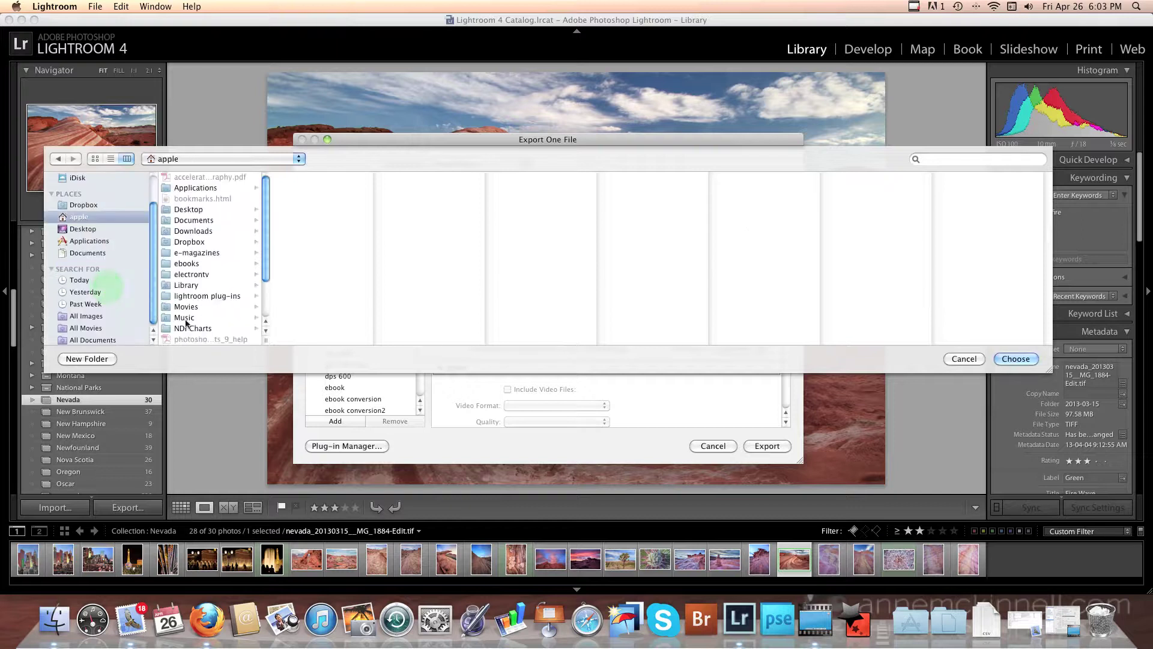
scroll(185, 310, "down", 3)
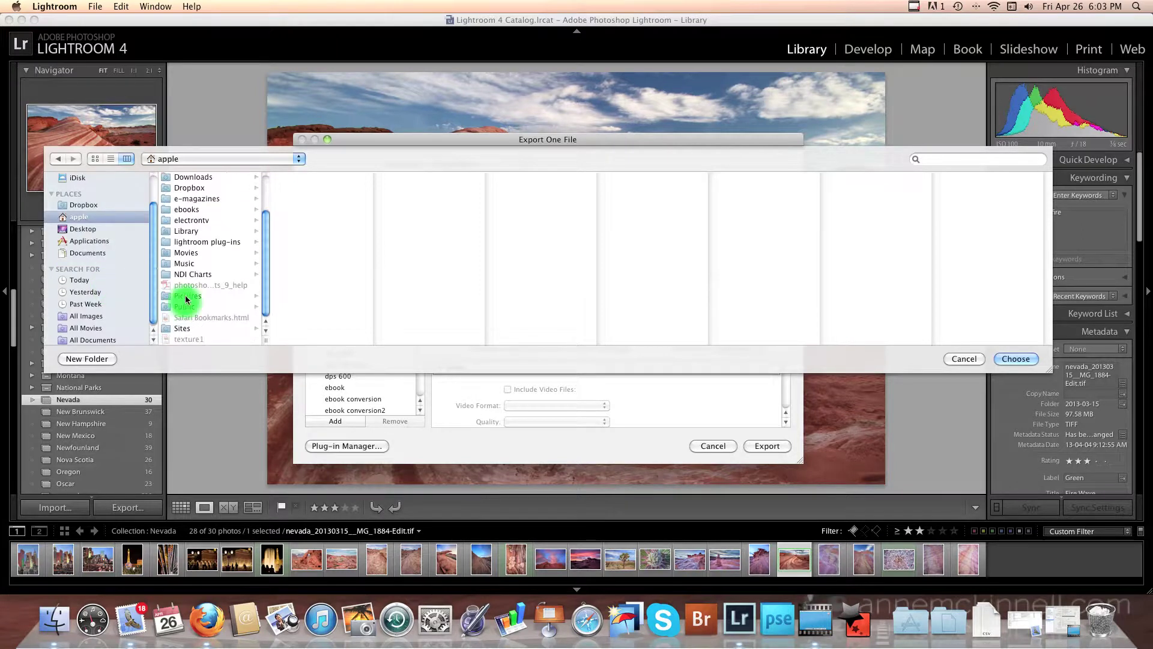
left_click(185, 295)
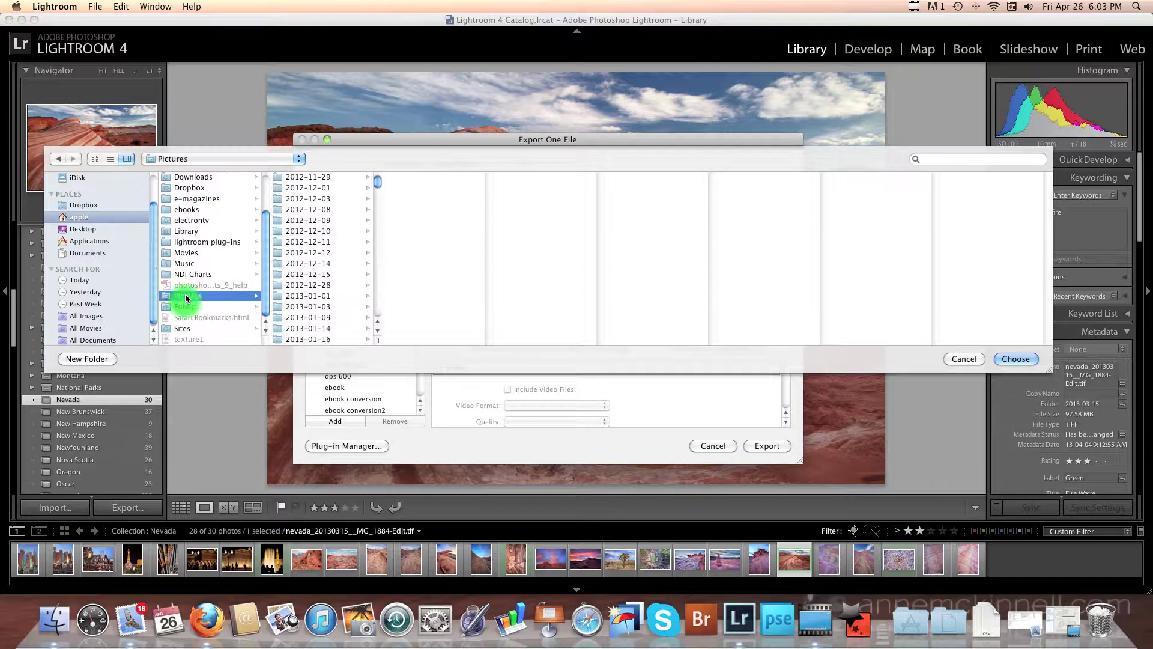
left_click(87, 359)
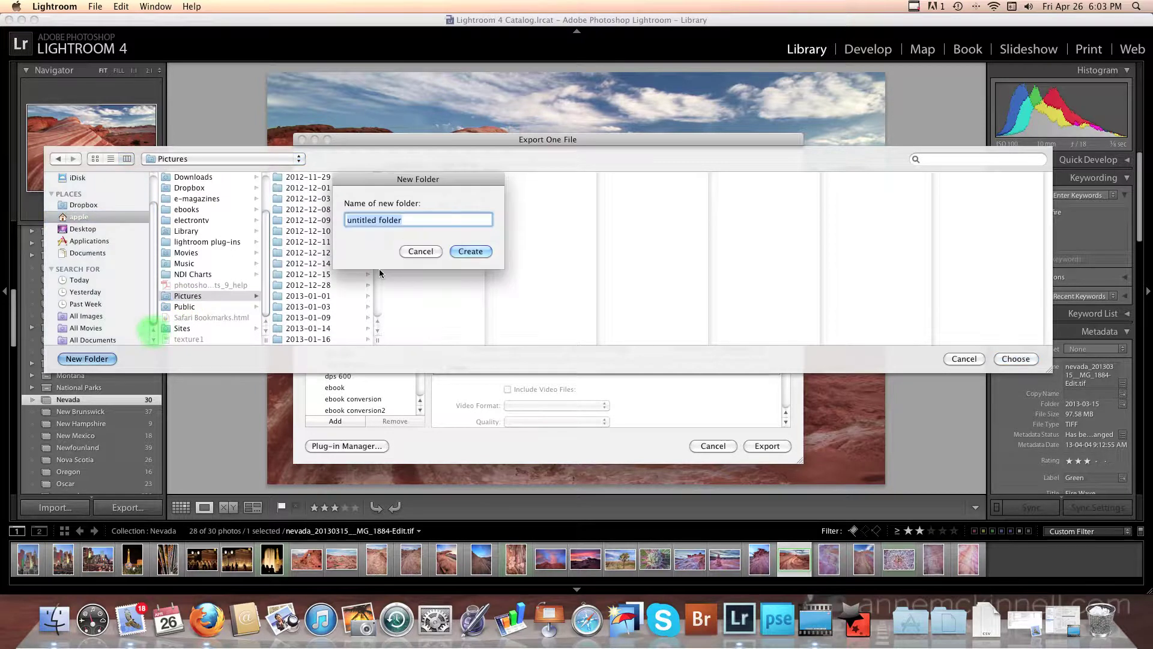
type("gallery")
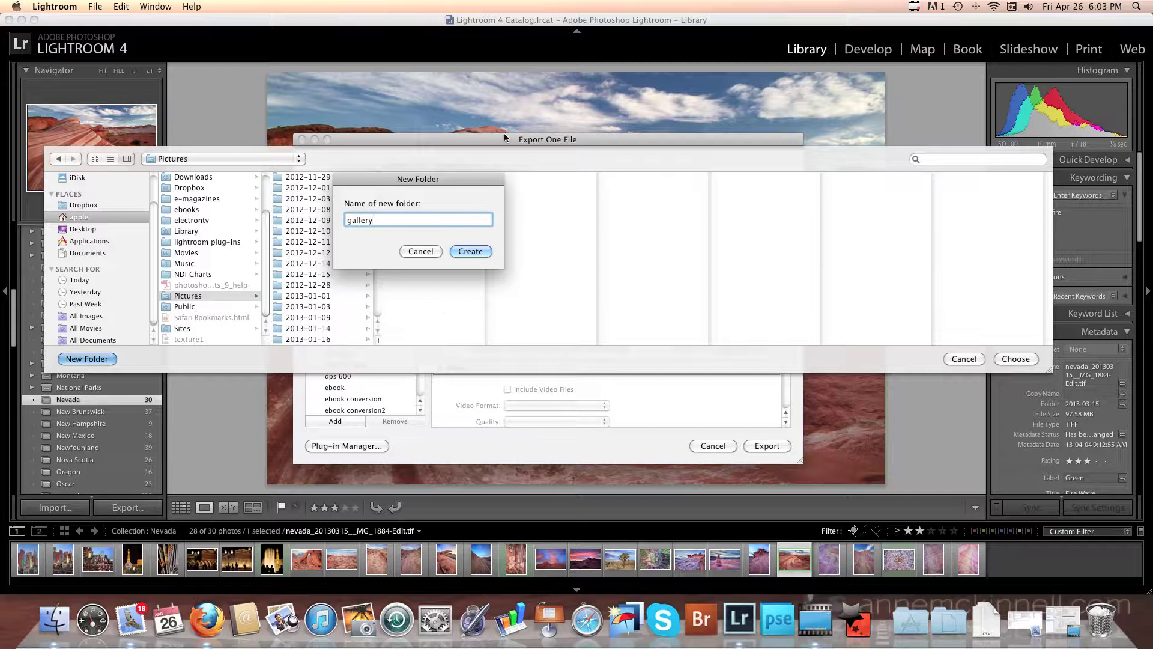
left_click(471, 251)
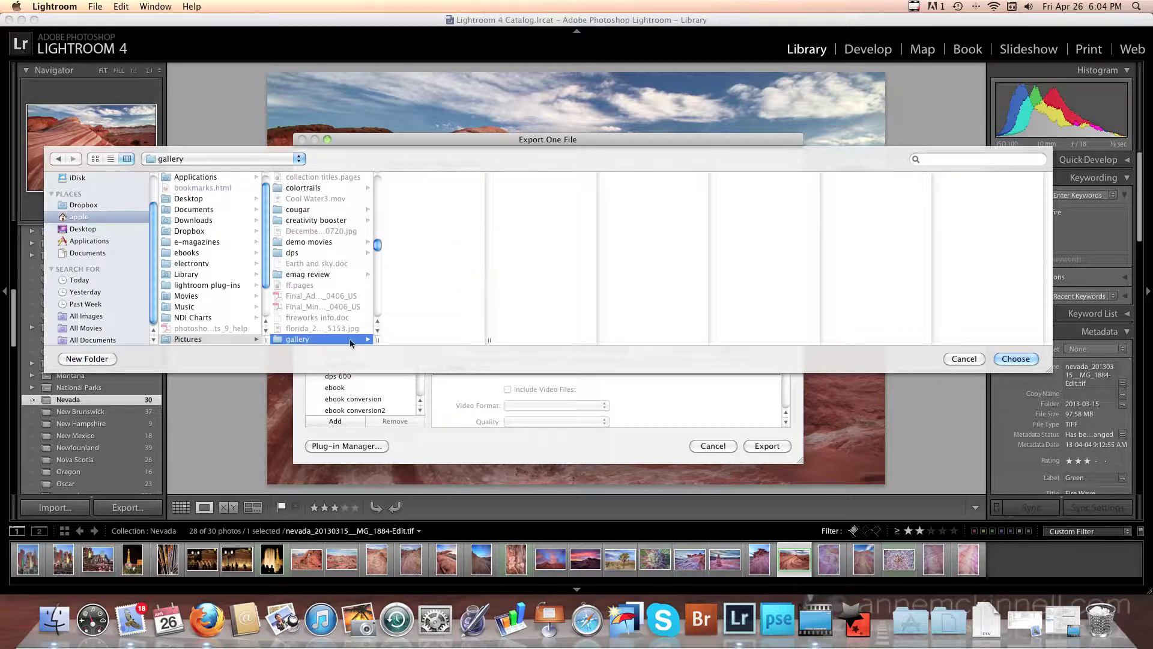
left_click(1024, 358)
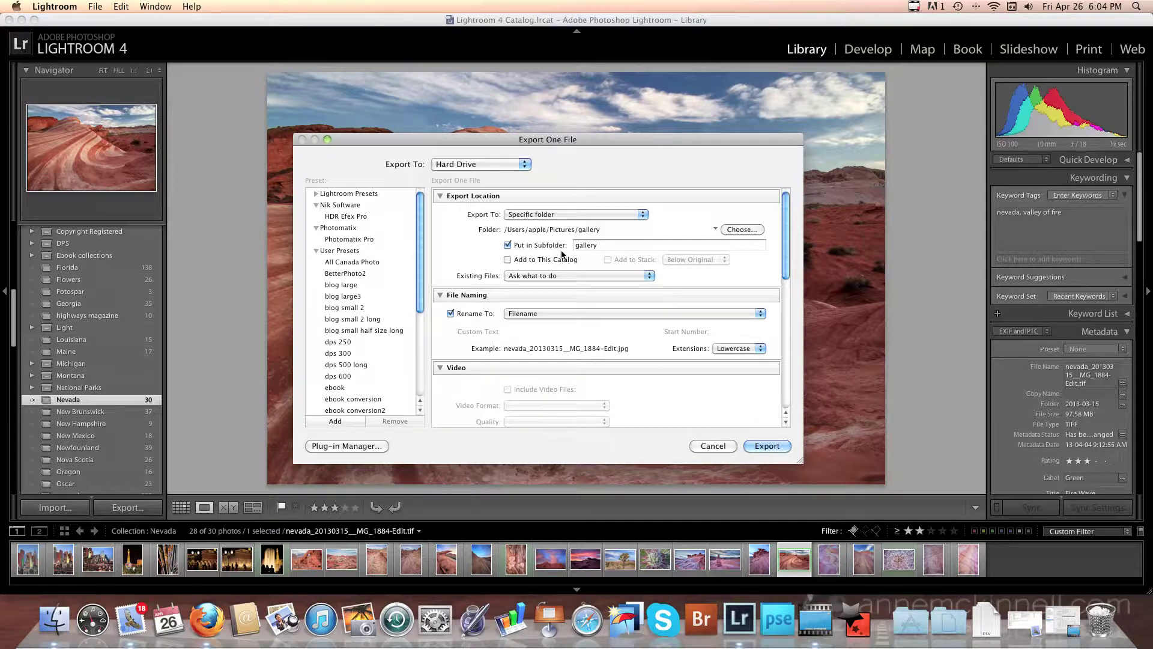
Keep Export To on Specific folder and turn off Put in Subfolder
left_click(642, 215)
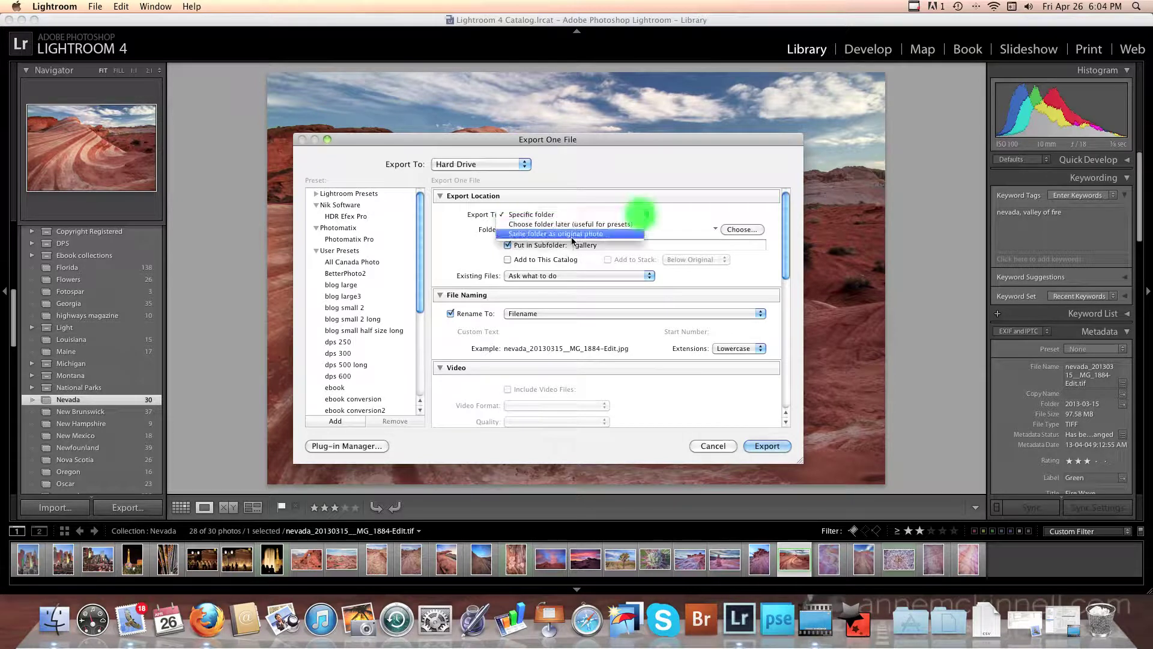
left_click(545, 215)
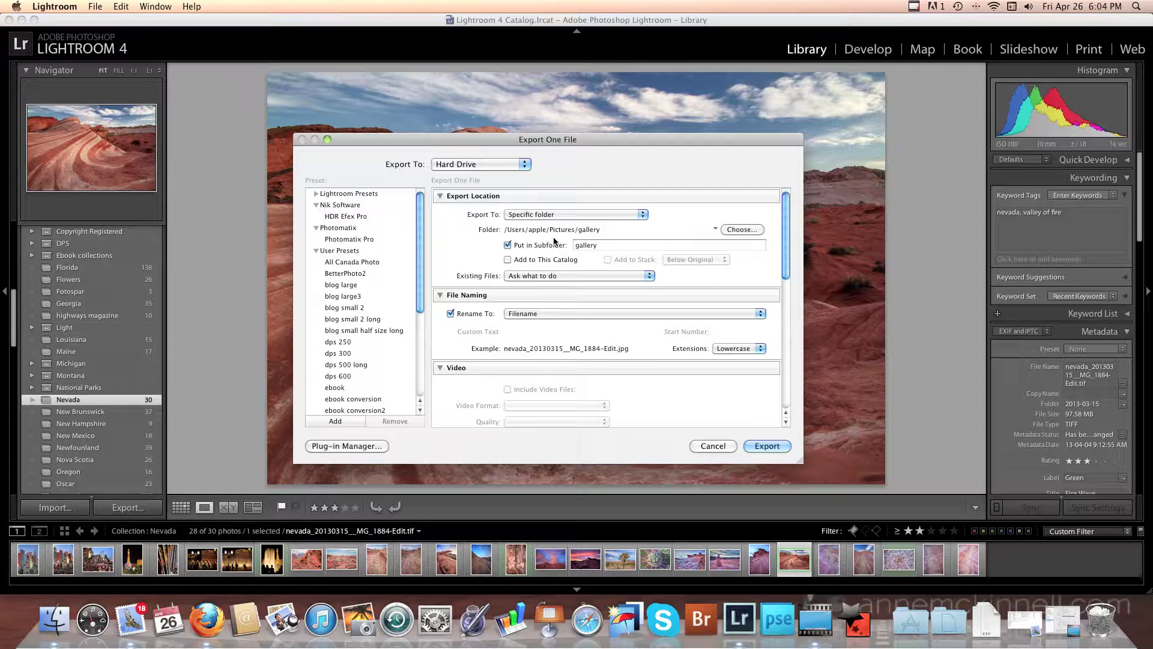
left_click(555, 242)
scroll(541, 253, "down", 2)
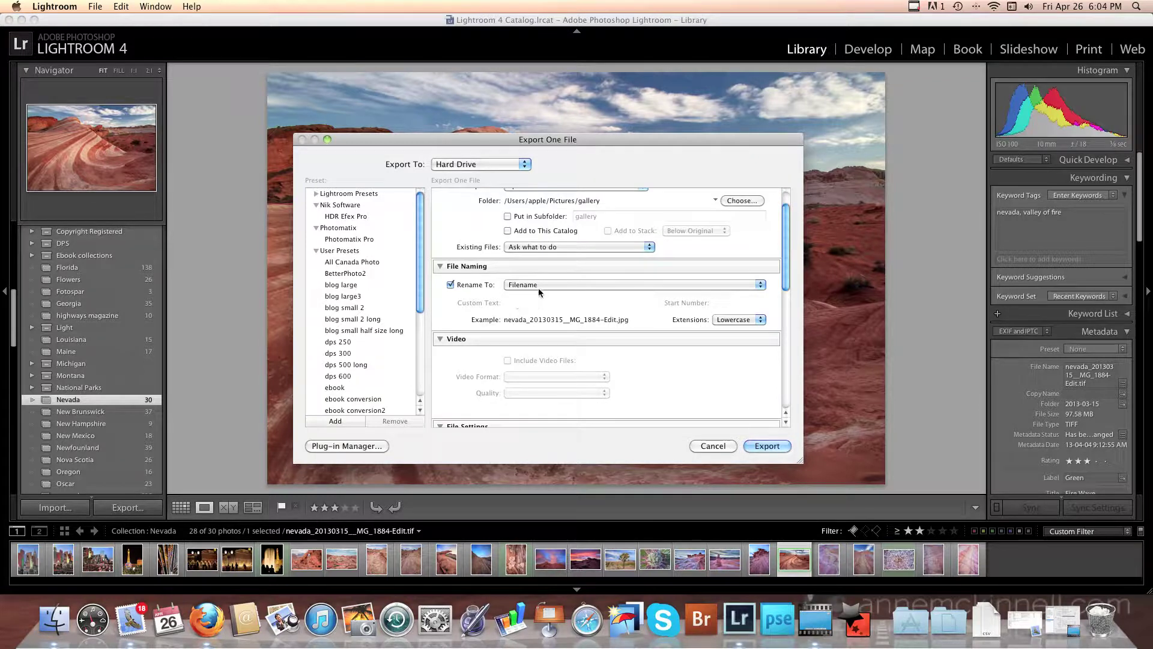
left_click(609, 320)
left_click(748, 284)
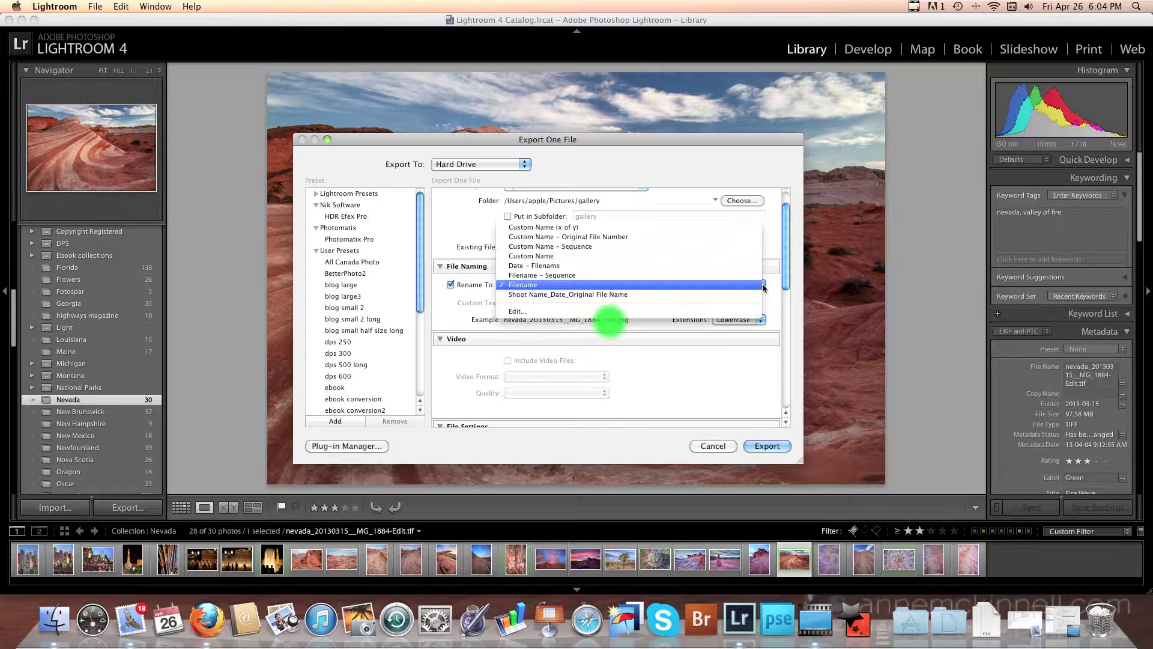
left_click(733, 280)
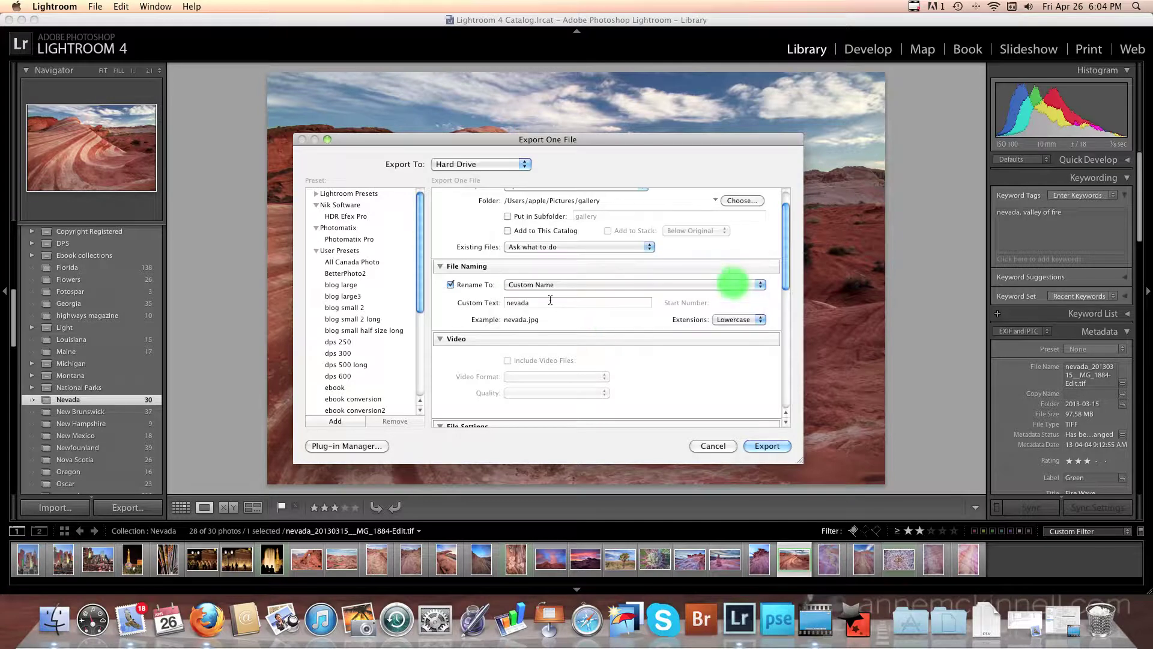
left_click(667, 289)
left_click(638, 275)
left_click(759, 284)
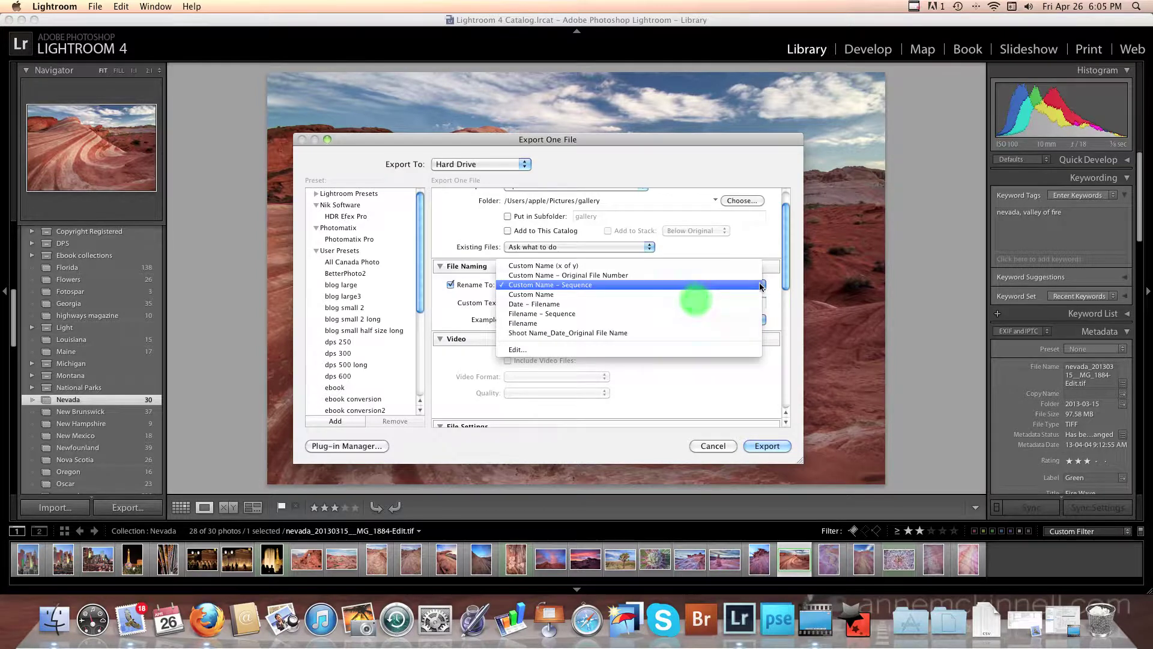
left_click(580, 322)
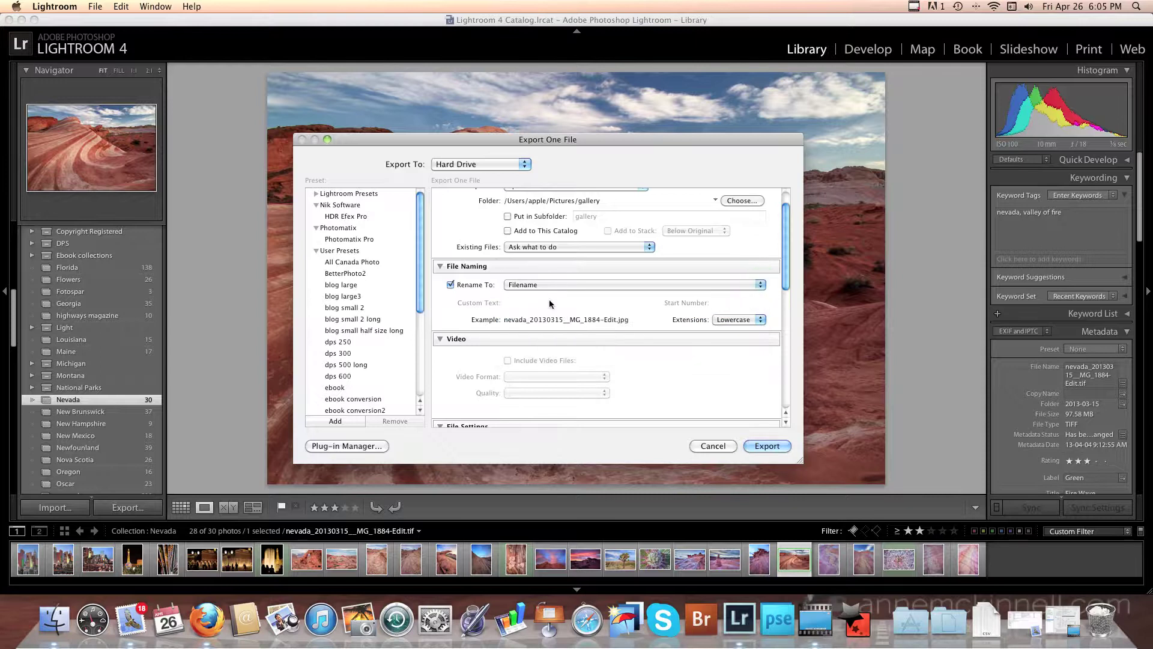
scroll(558, 303, "down", 3)
scroll(557, 304, "down", 5)
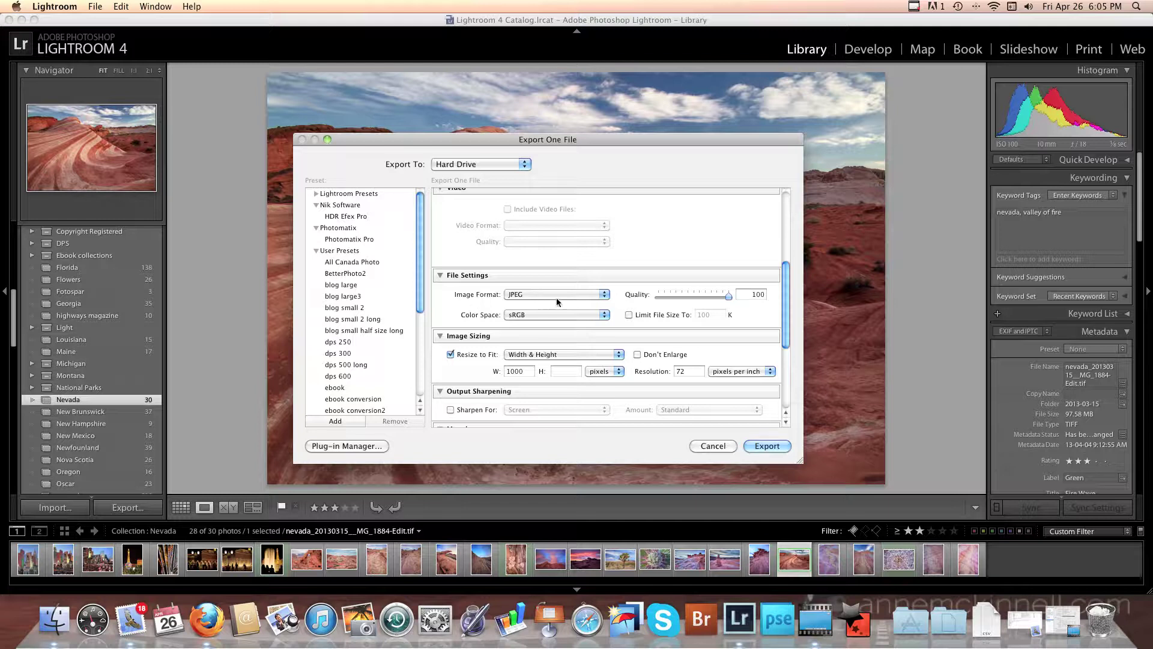
Set the export image format to JPEG and the colour space to sRGB
left_click(603, 295)
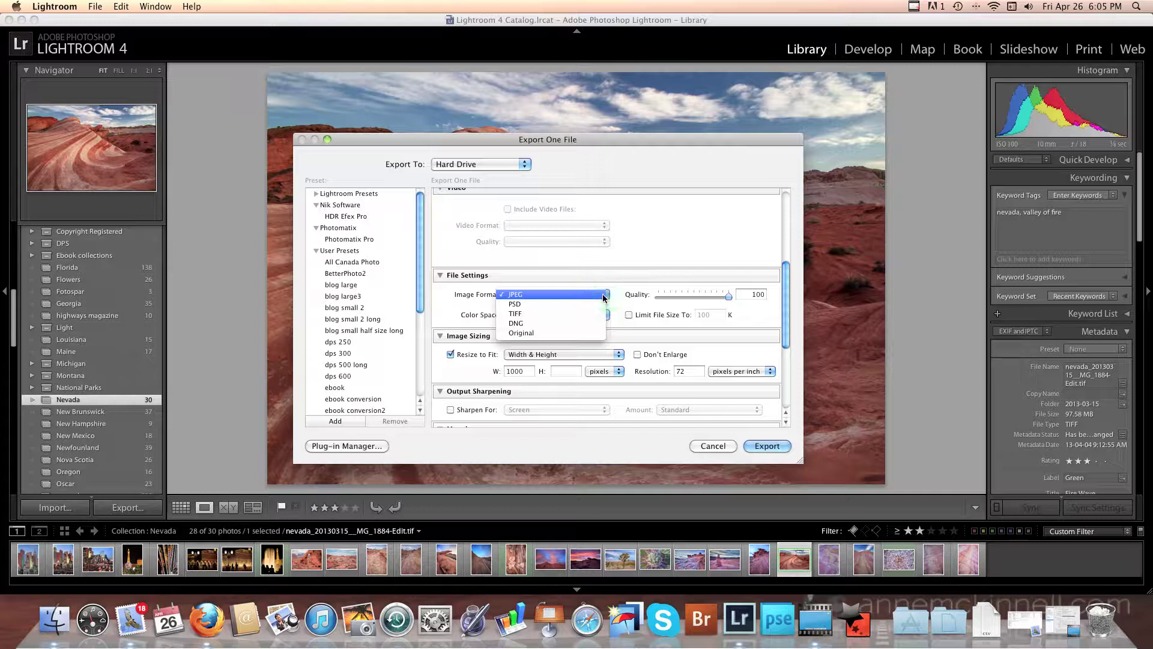
left_click(549, 293)
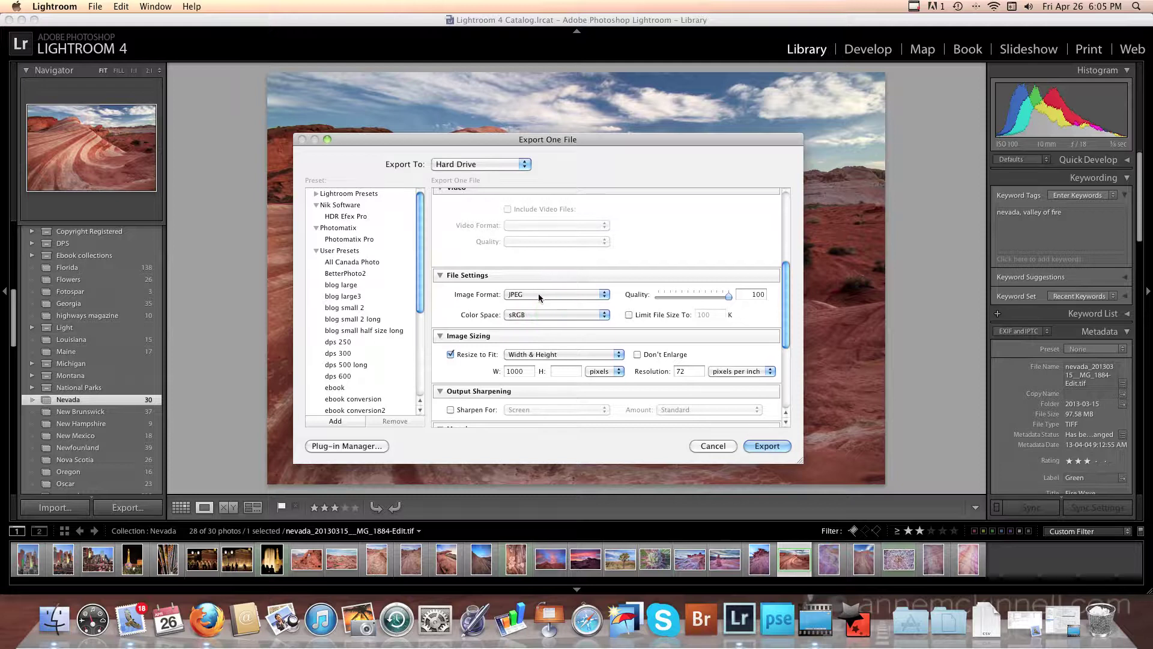
left_click(604, 316)
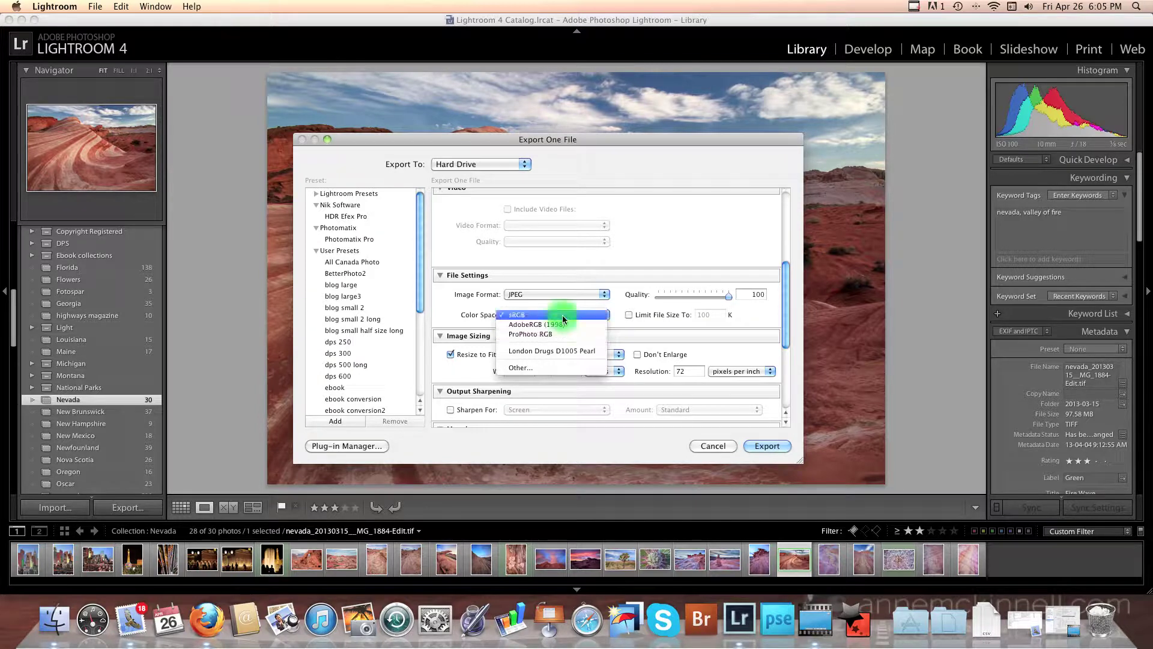
left_click(562, 314)
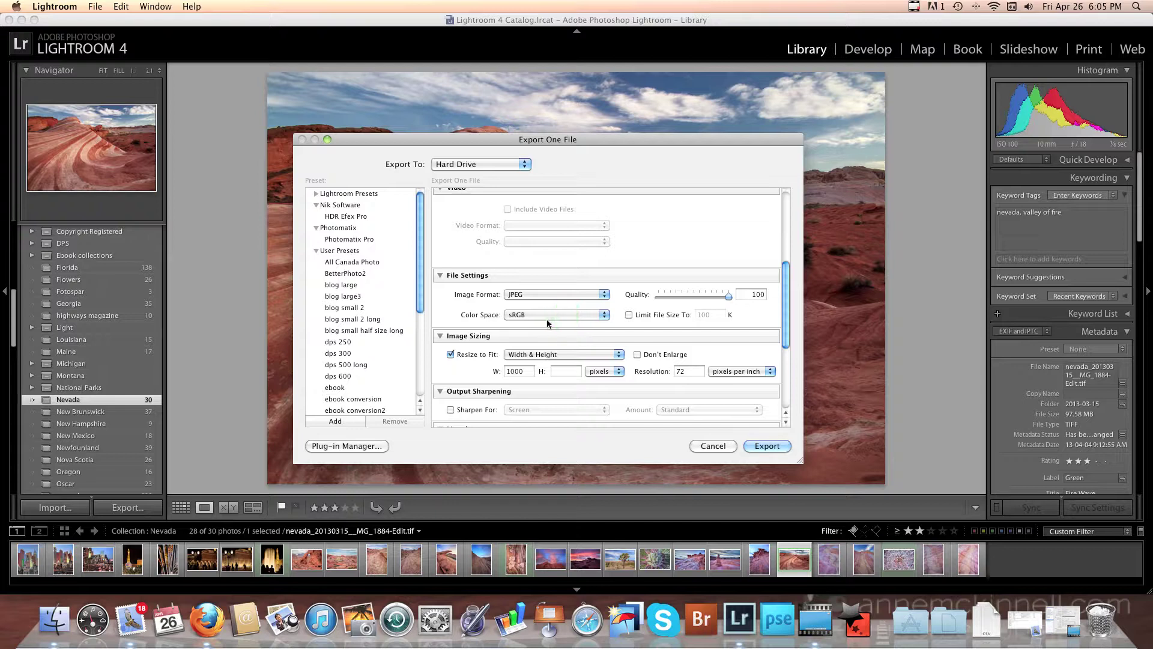
scroll(546, 319, "down", 5)
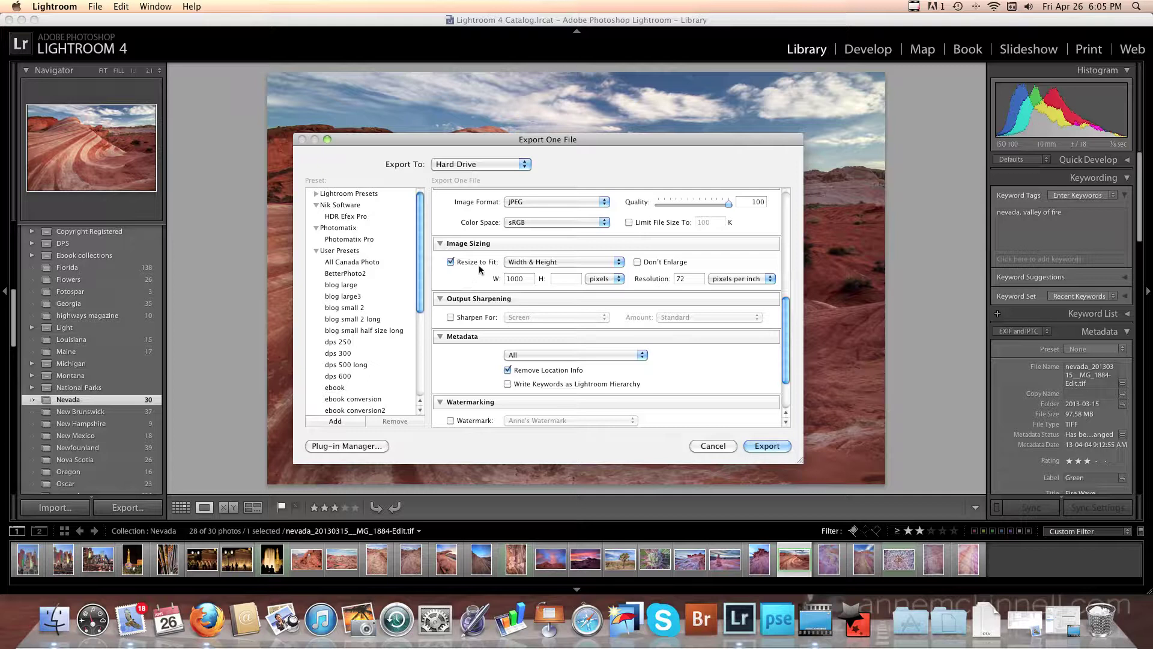
Toggle Resize to Fit off and back on for exported photos
left_click(451, 262)
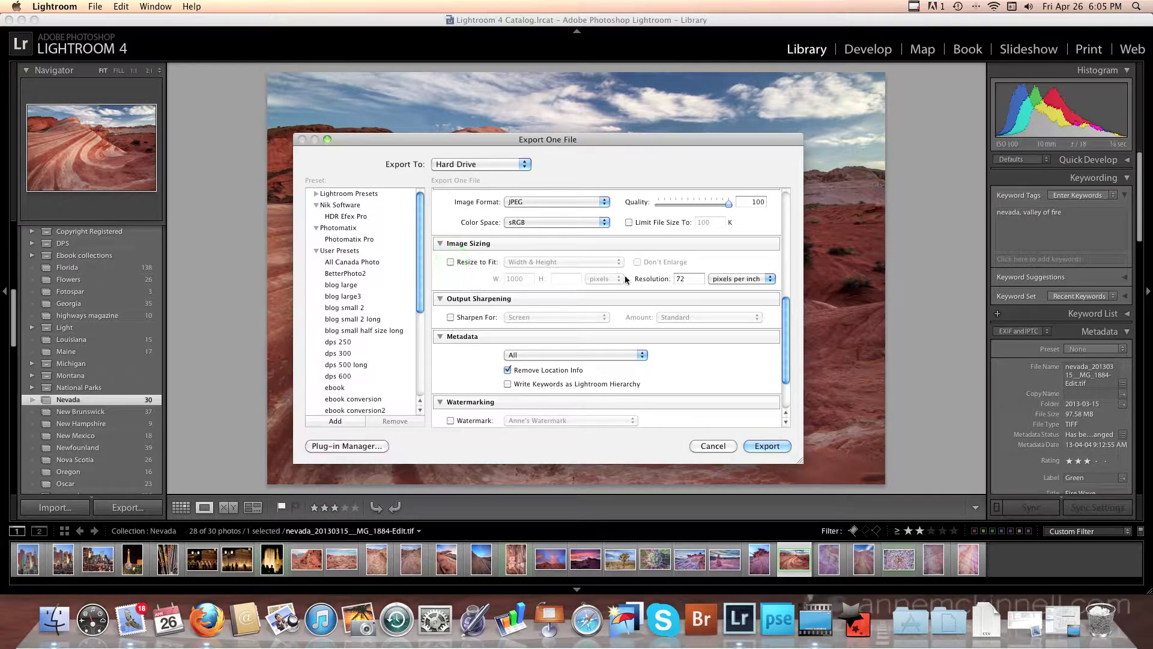
scroll(556, 281, "up", 5)
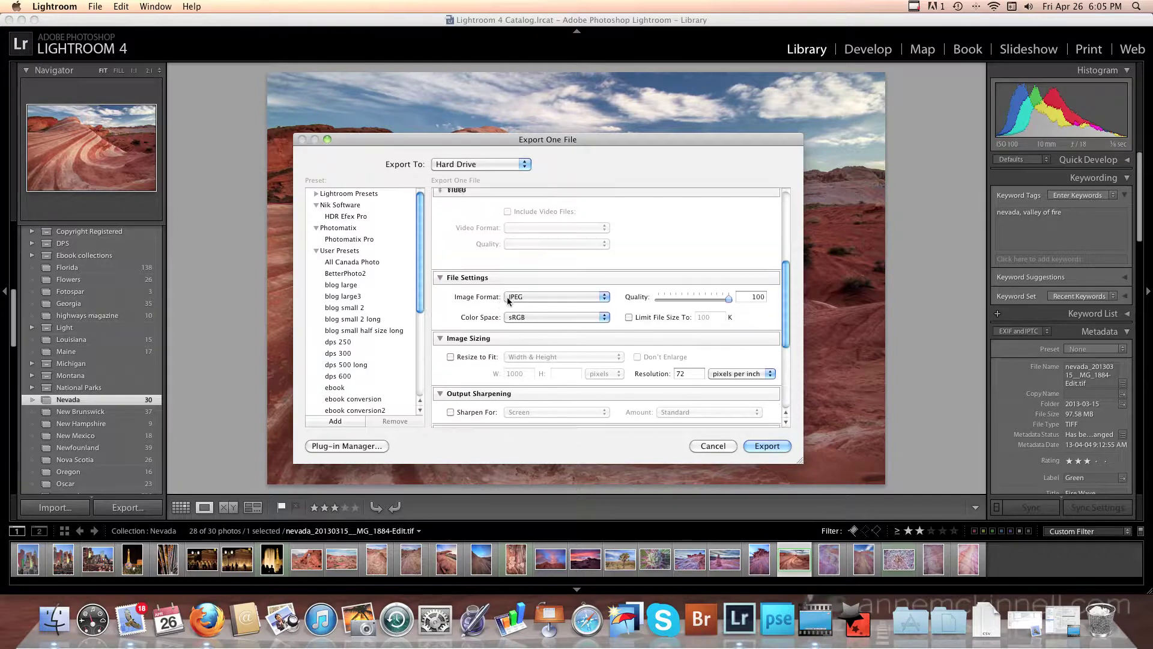
scroll(544, 322, "down", 3)
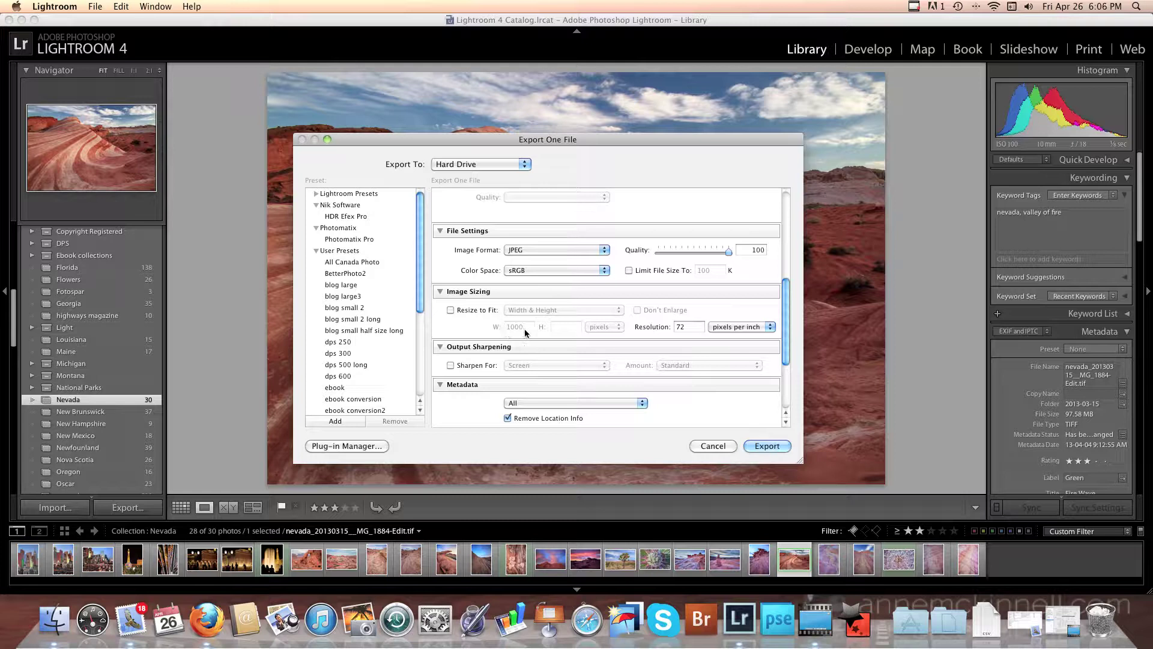
left_click(451, 310)
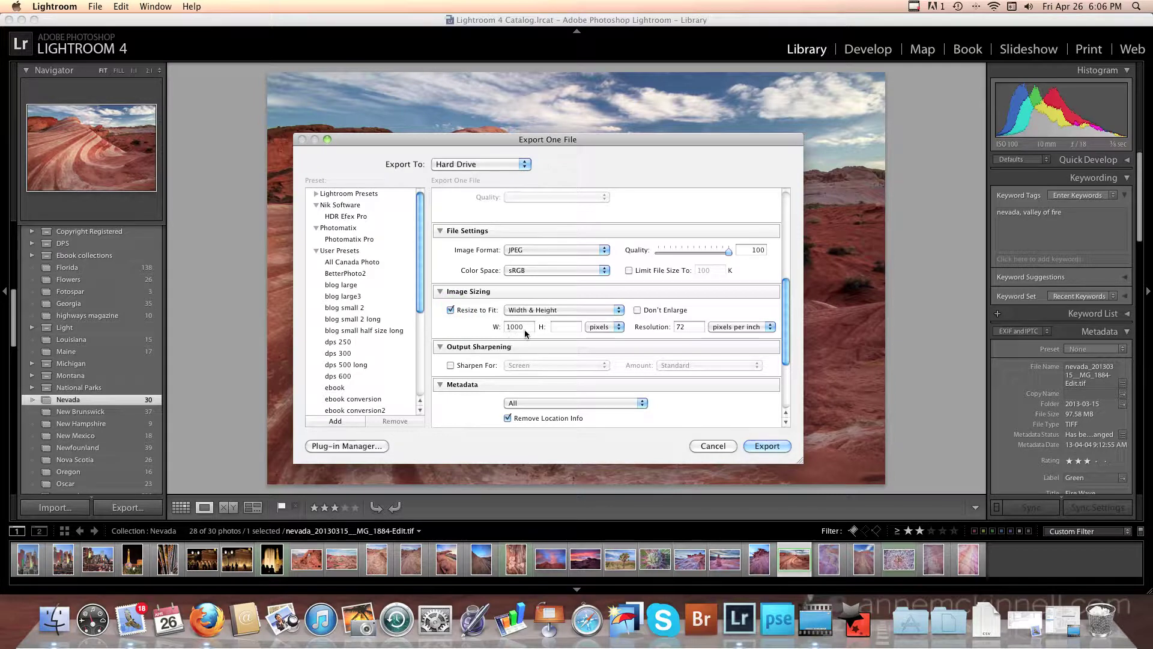
Re-enter the resize width as 1000 pixels, leaving the height empty
double_click(519, 327)
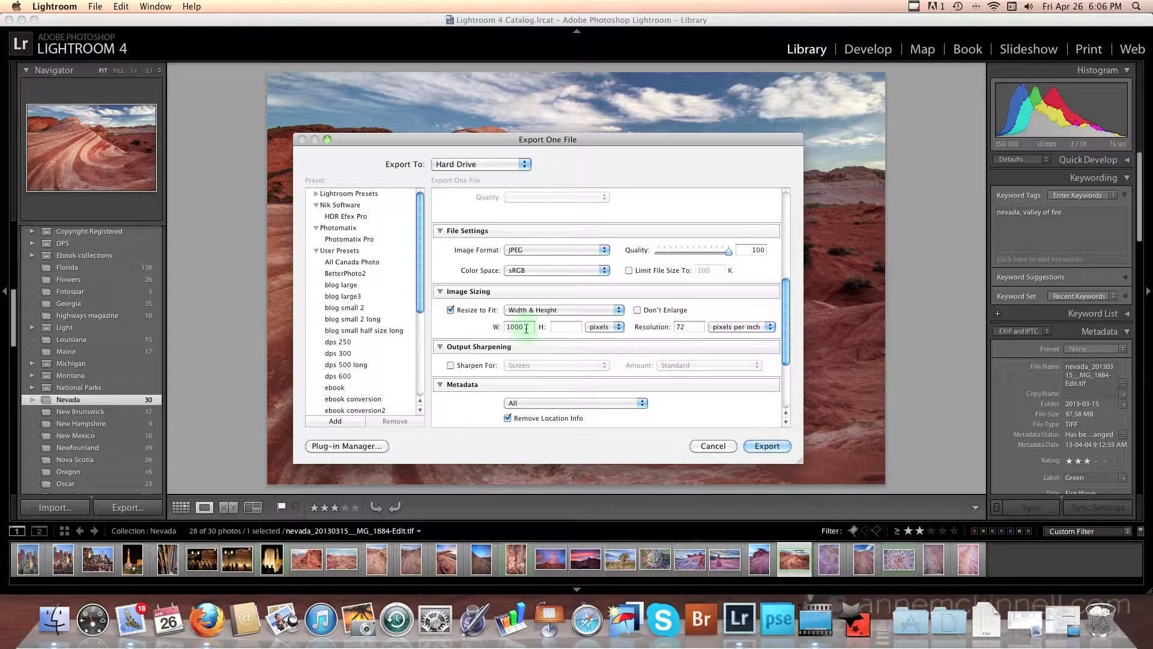
left_click(496, 327)
left_click(571, 327)
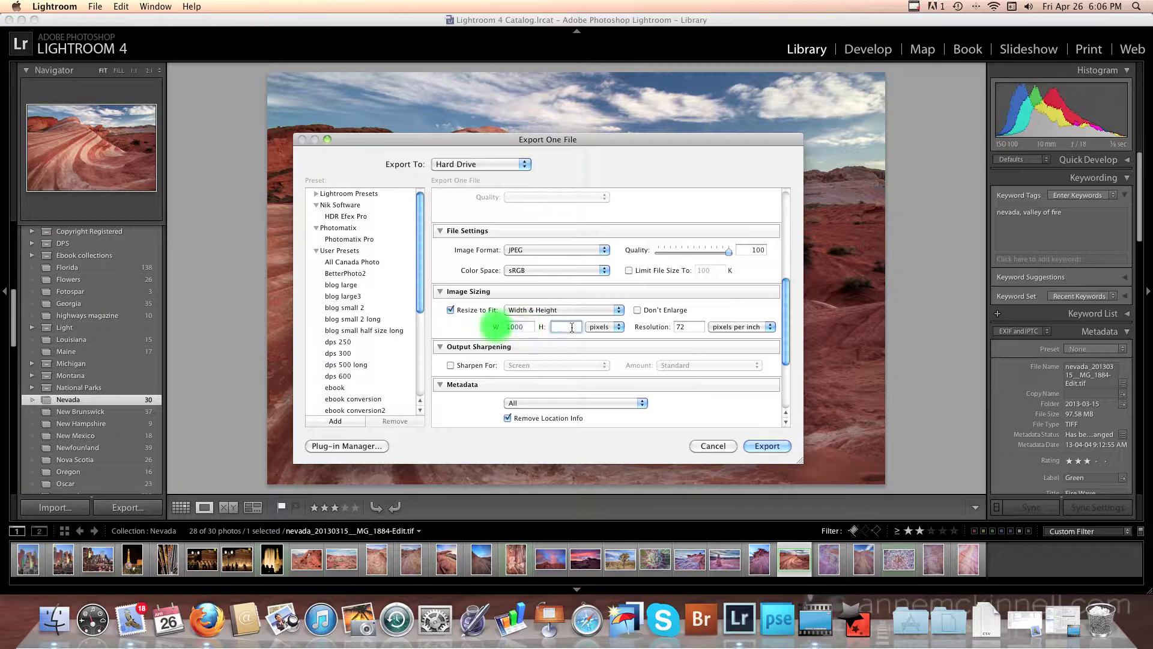
left_click(570, 328)
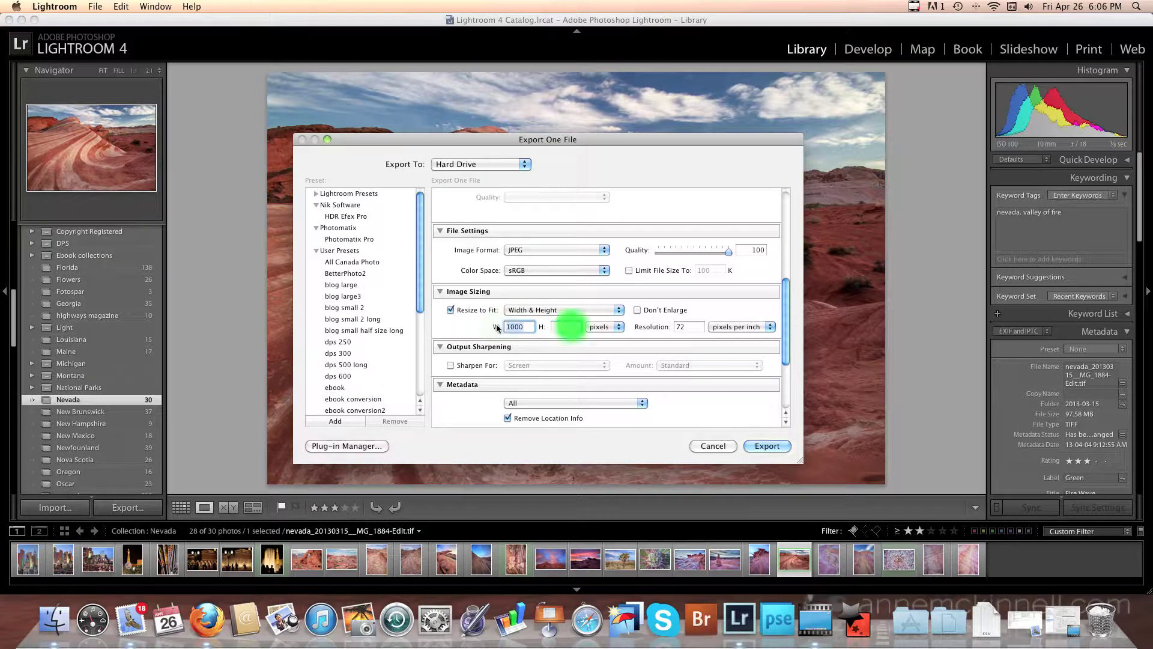
key("BackSpace")
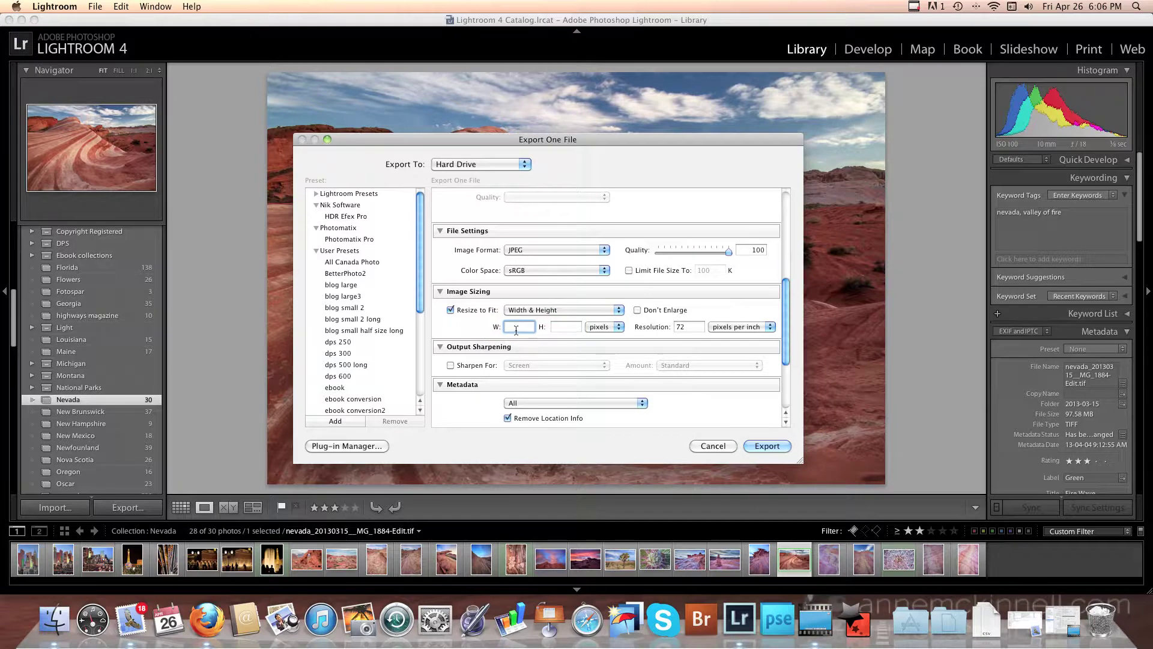
type("1000")
scroll(689, 329, "down", 1)
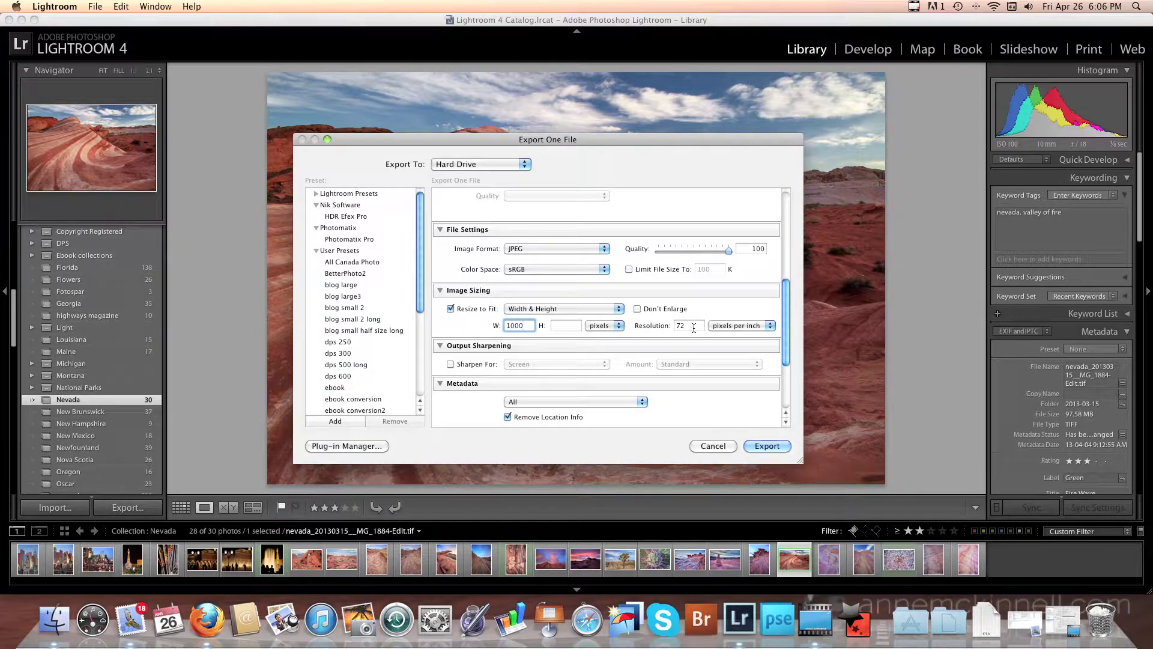
scroll(693, 327, "up", 1)
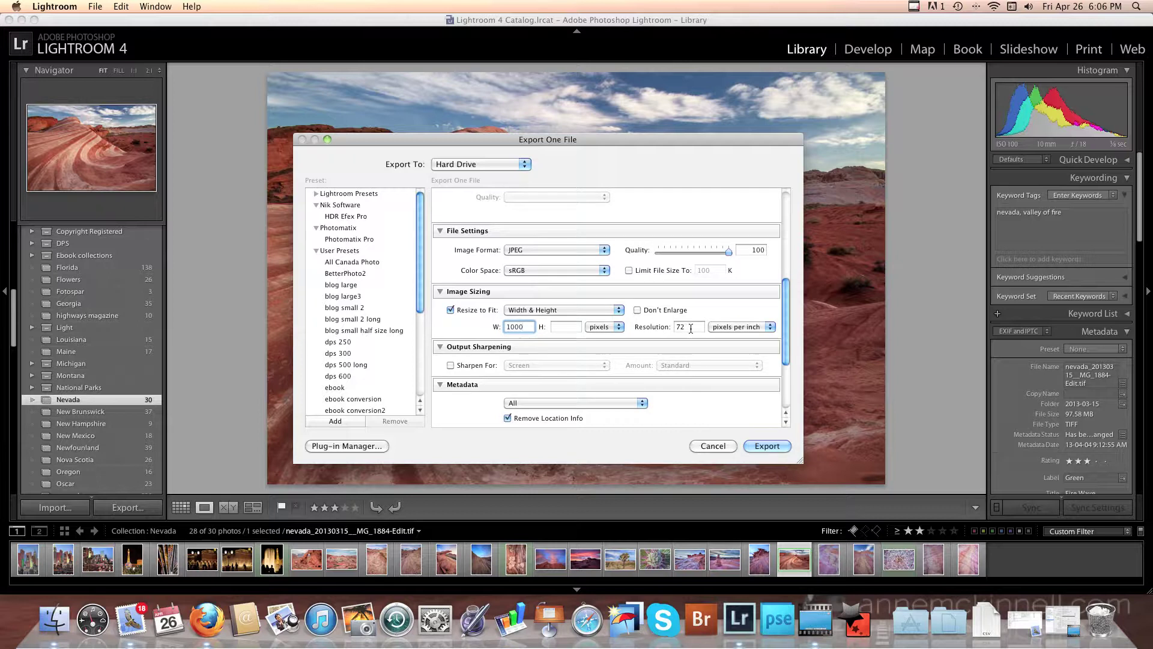
scroll(690, 329, "down", 3)
scroll(691, 330, "down", 2)
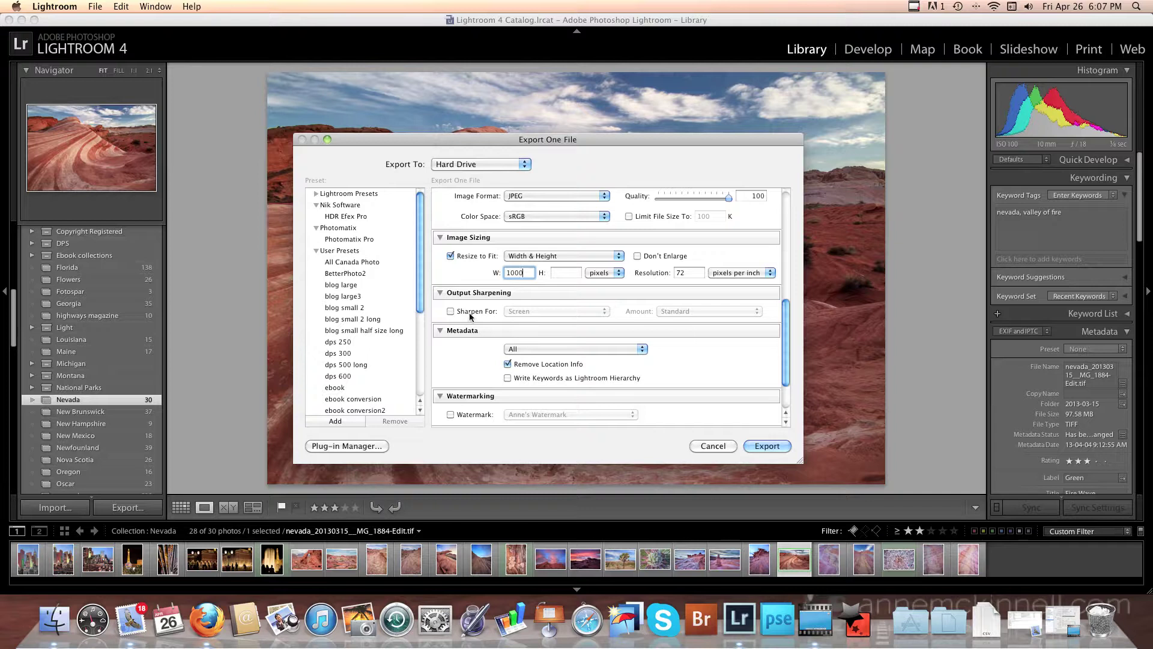
Keep export metadata on All and uncheck Remove Location Info
scroll(470, 312, "down", 4)
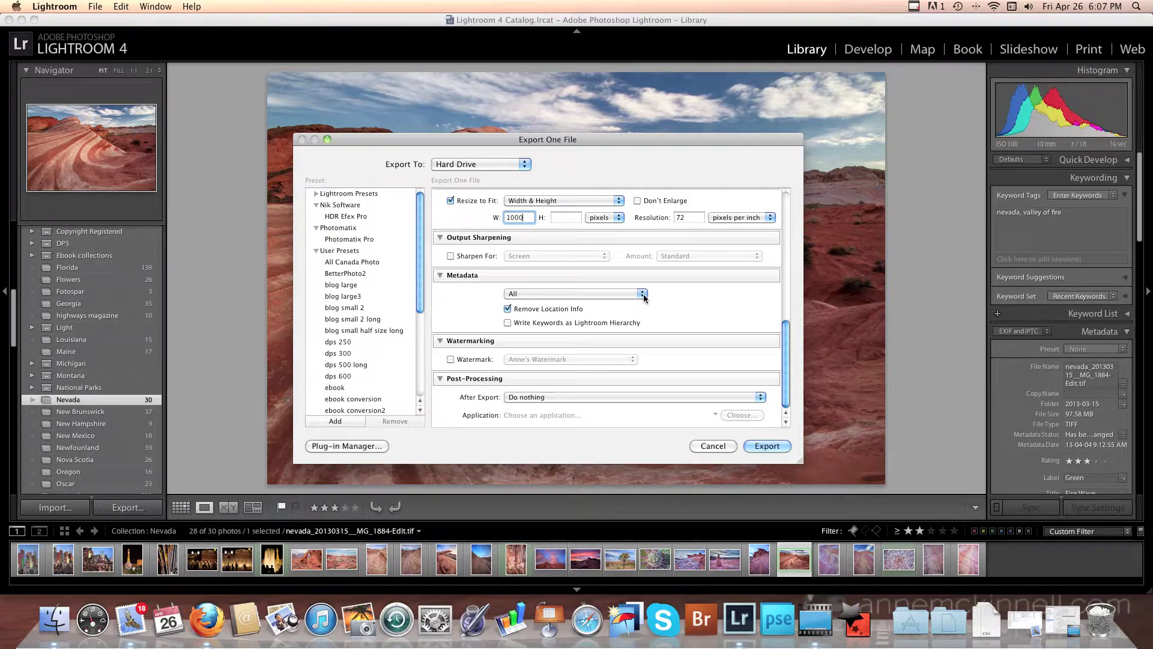
left_click(643, 293)
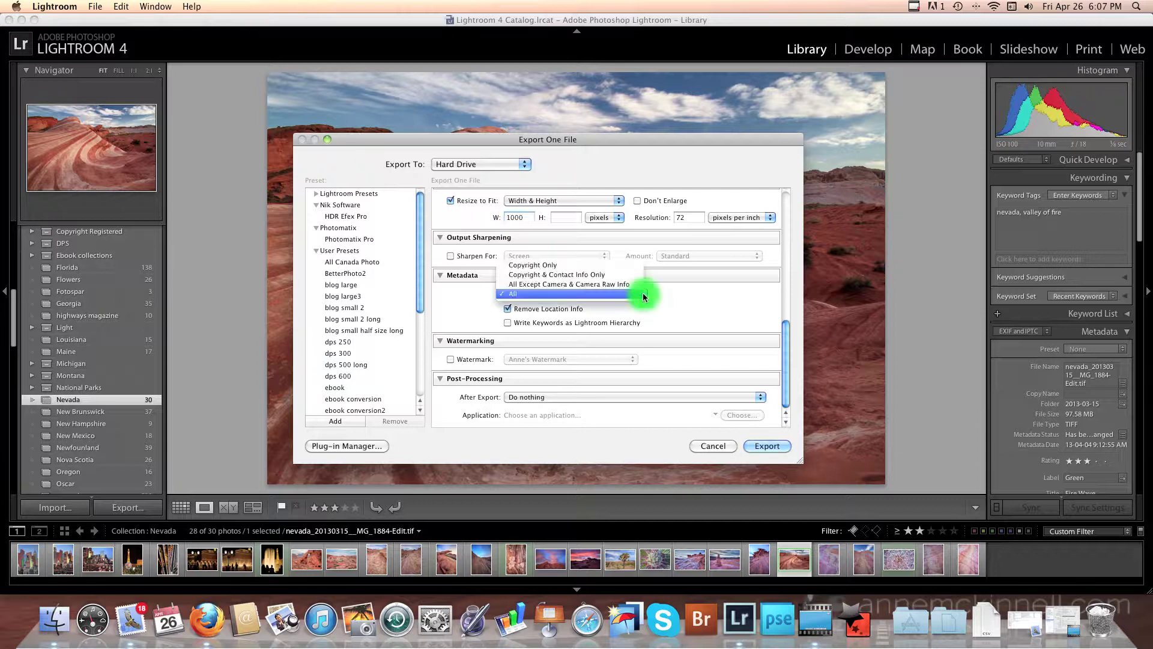
left_click(574, 294)
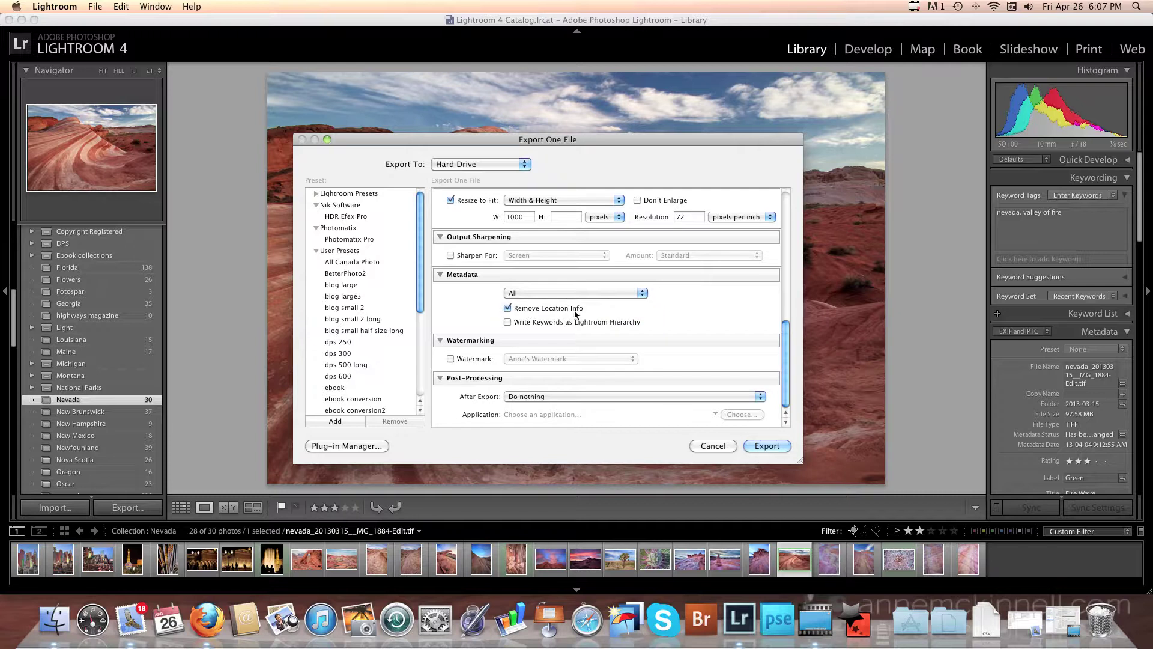
left_click(507, 309)
scroll(580, 309, "up", 1)
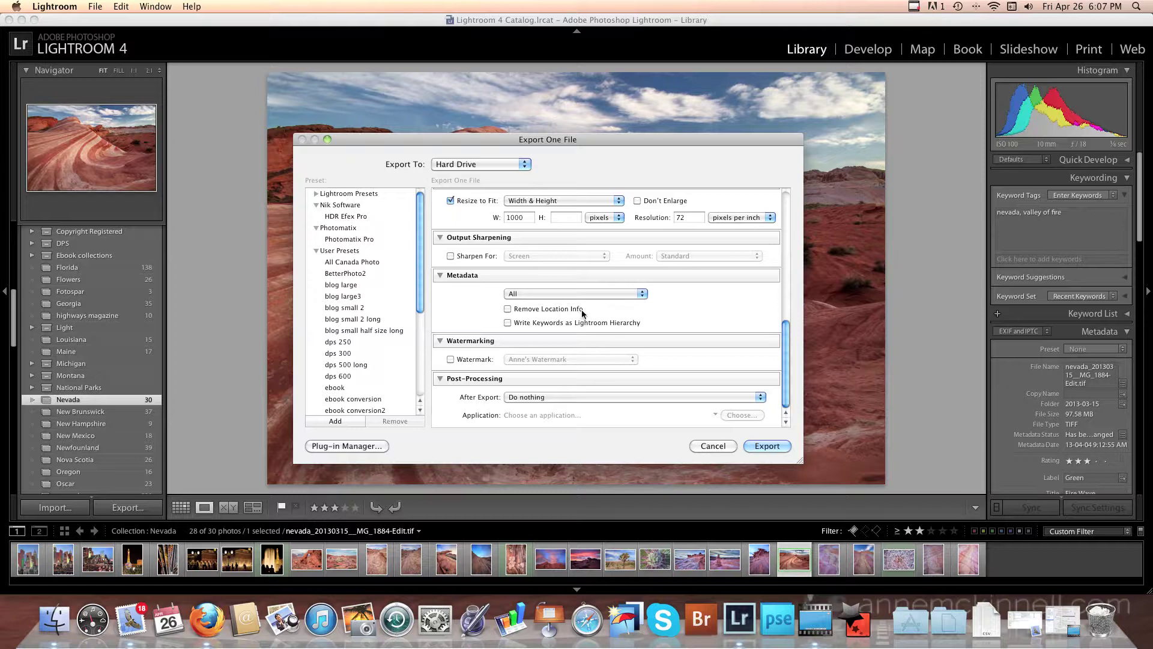
scroll(581, 310, "down", 1)
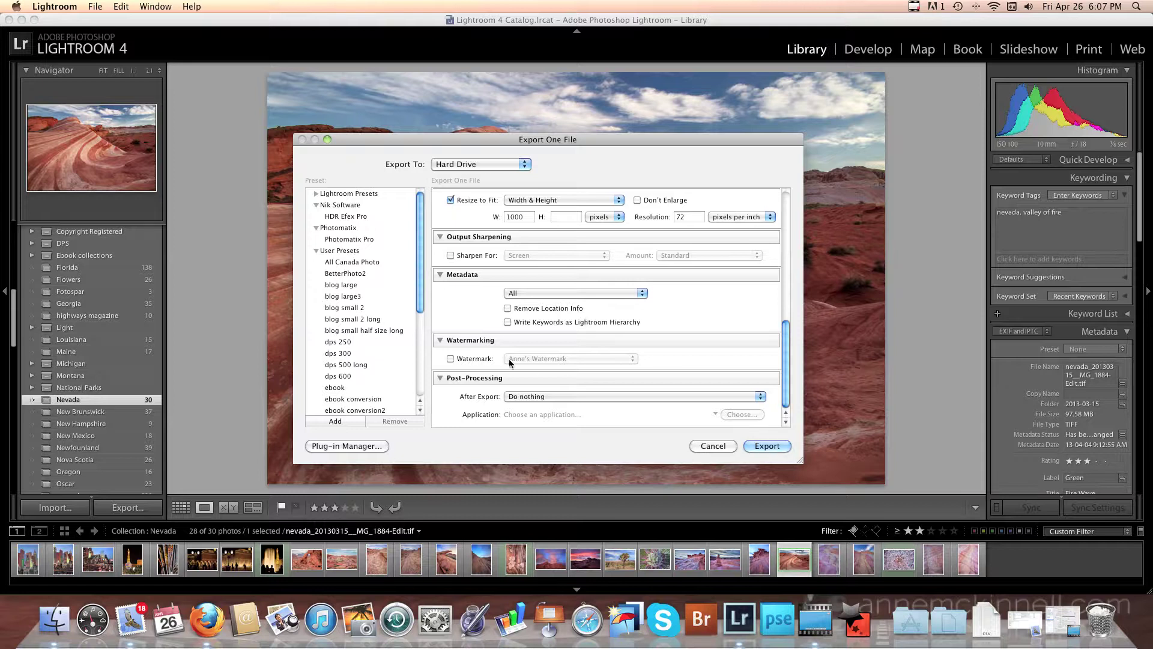
left_click(451, 359)
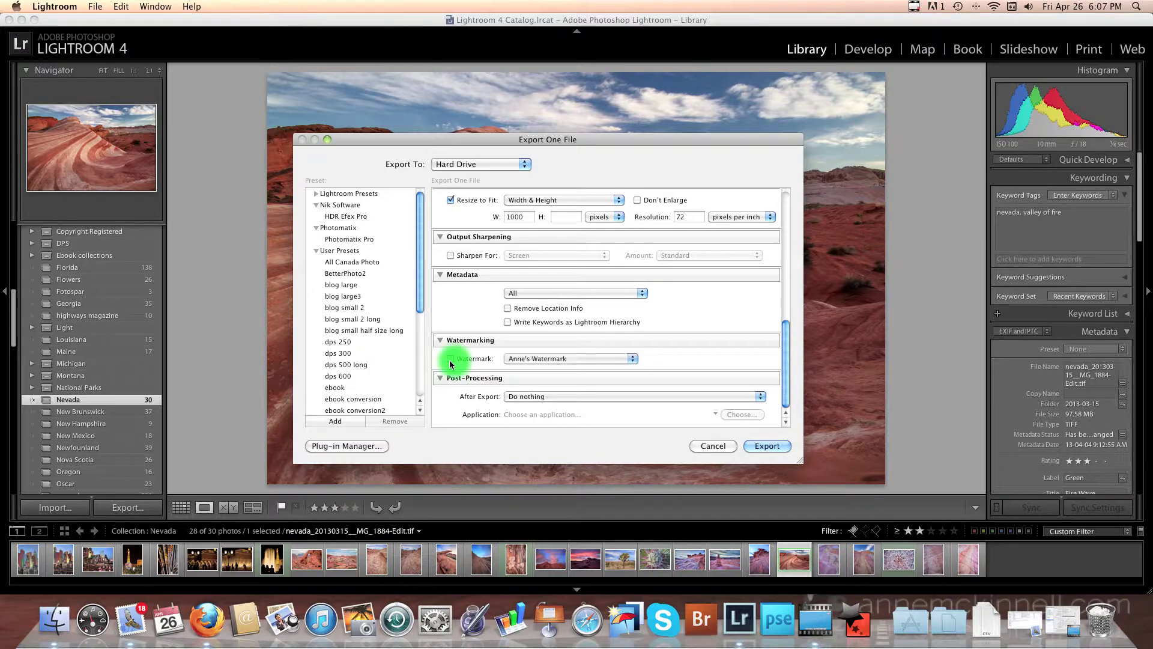
left_click(617, 358)
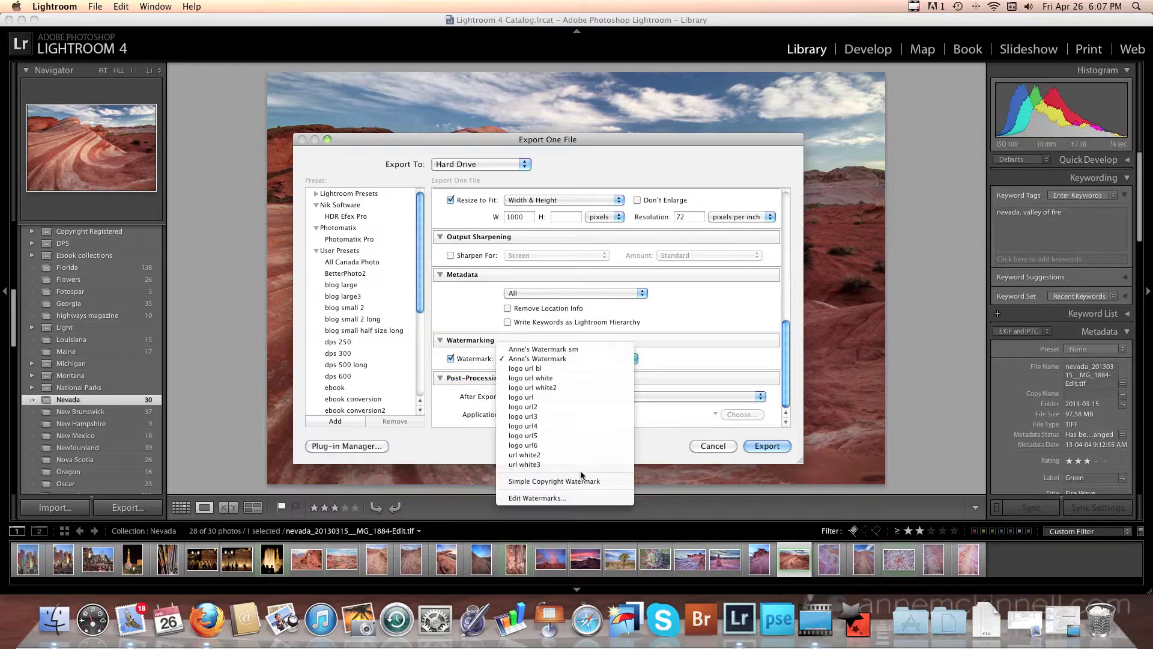
left_click(546, 358)
left_click(451, 359)
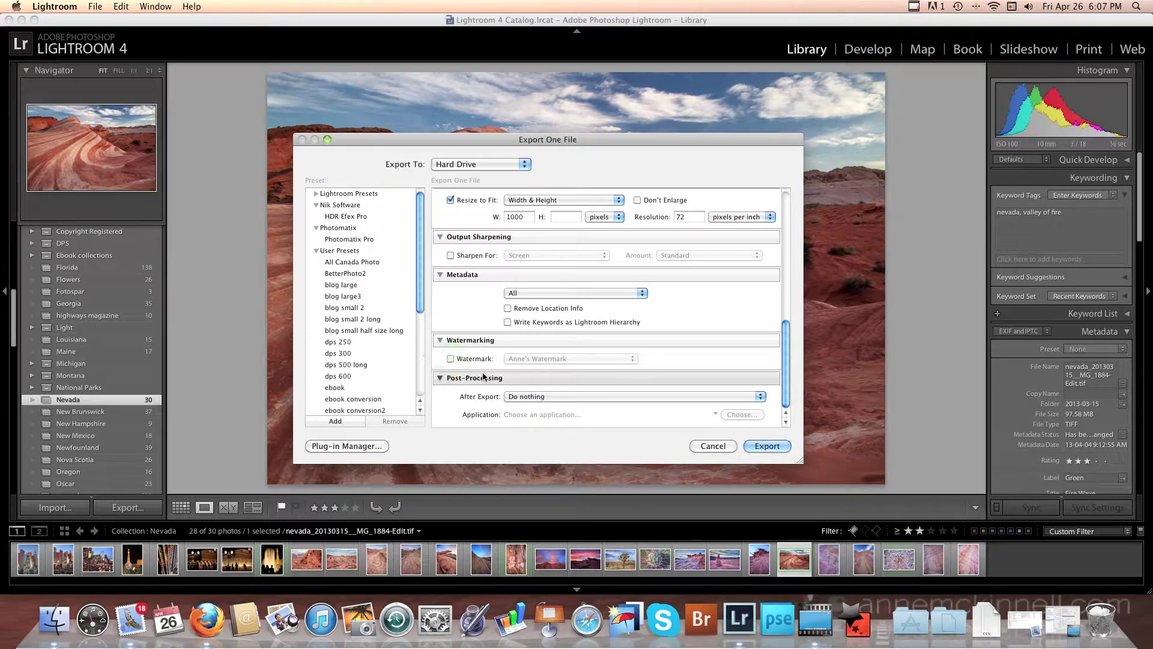
scroll(569, 371, "up", 3)
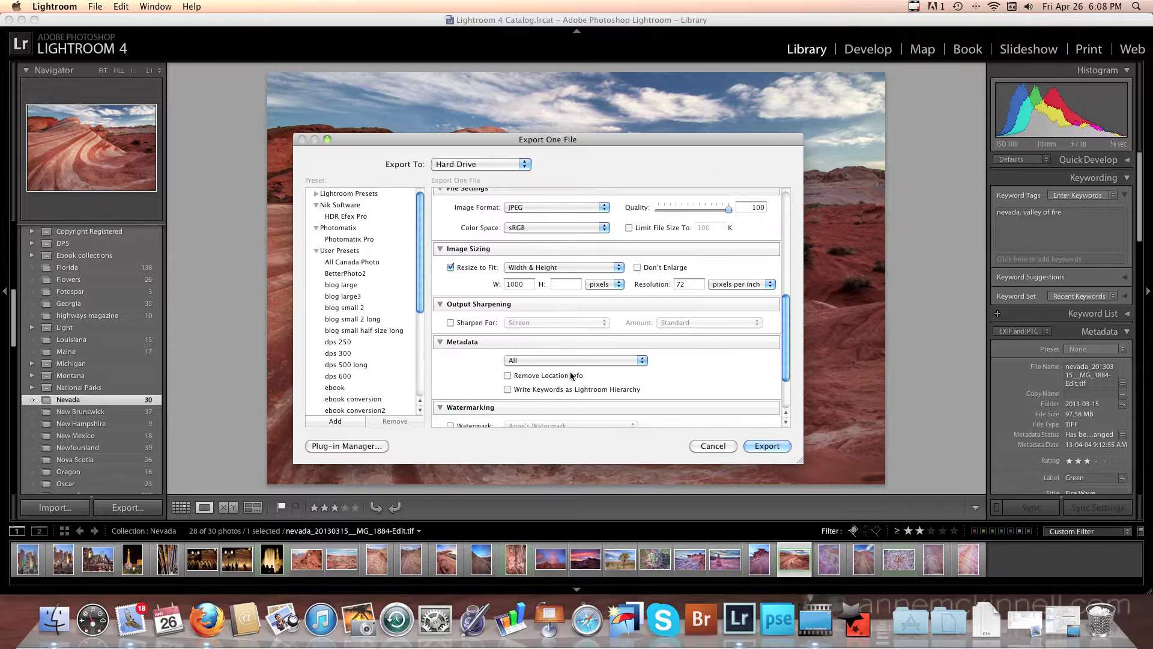
scroll(571, 373, "up", 6)
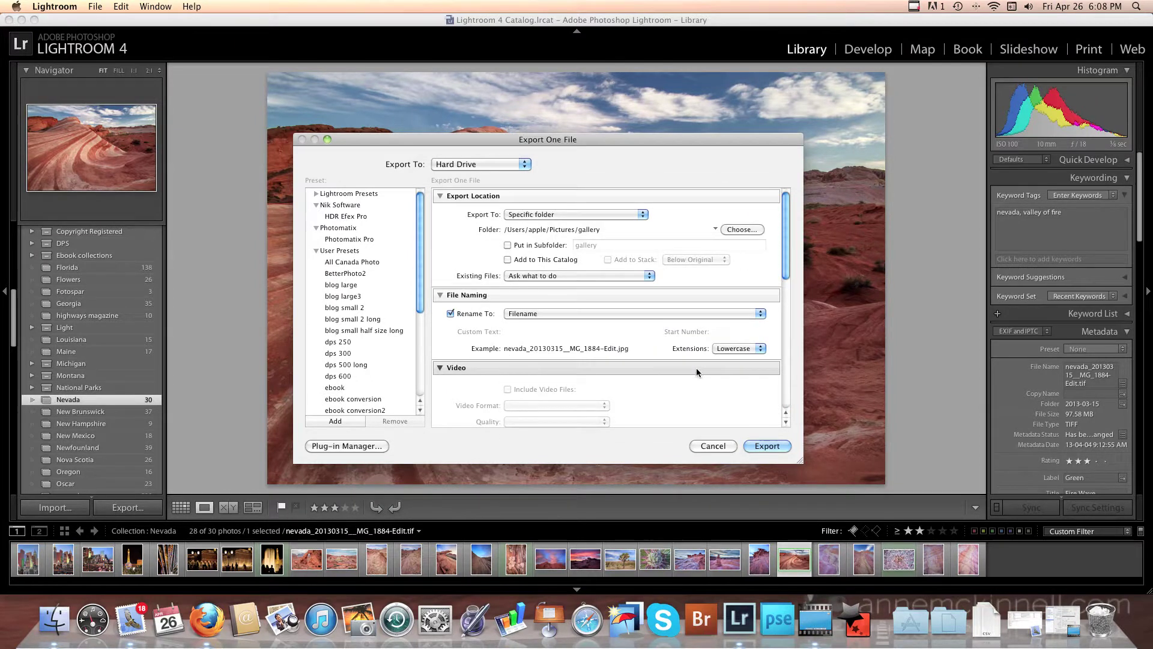
scroll(696, 367, "down", 8)
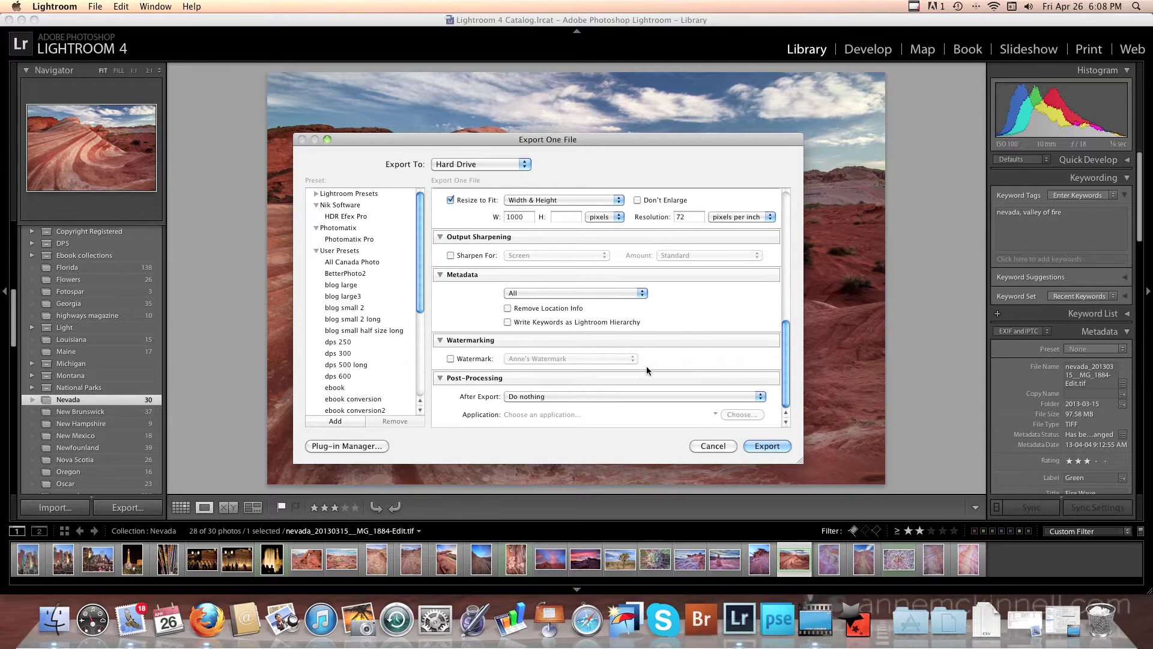
scroll(647, 365, "up", 8)
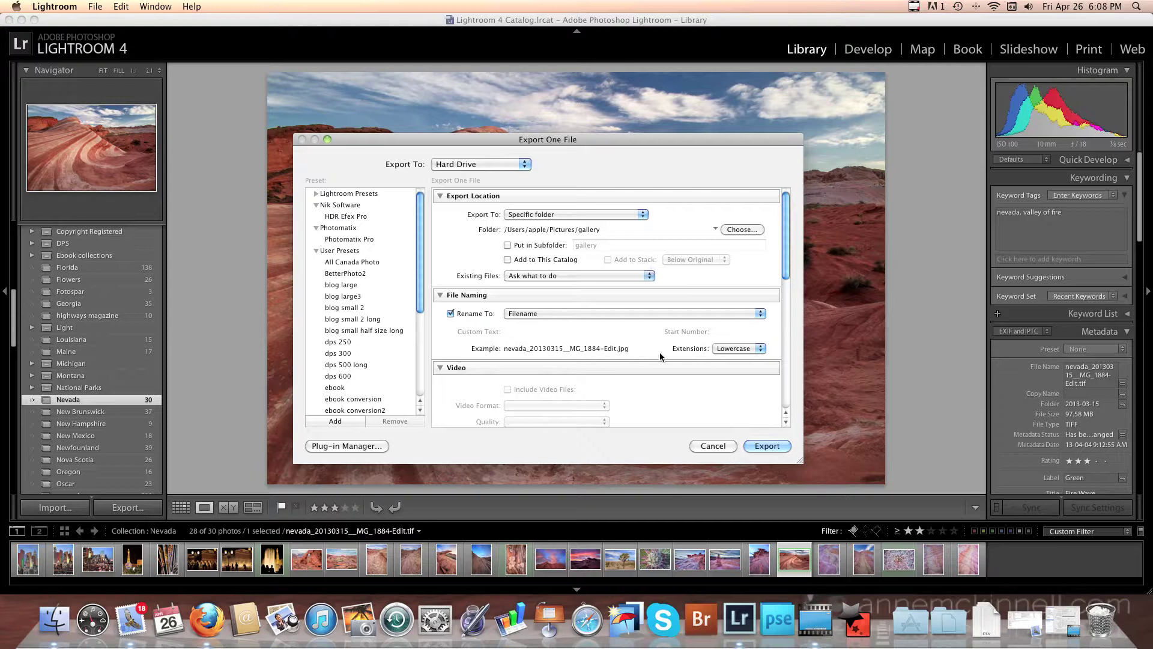
Save the settings as a 'gallery' export preset and export the wave photo
left_click(327, 420)
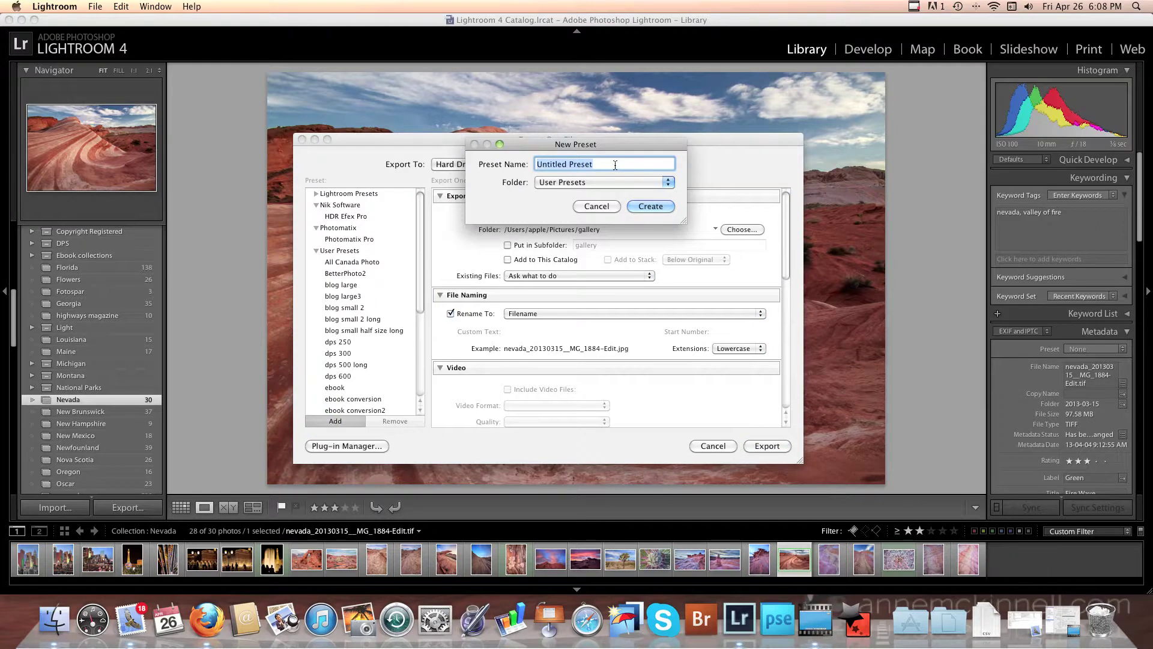
type("gallery")
left_click(646, 206)
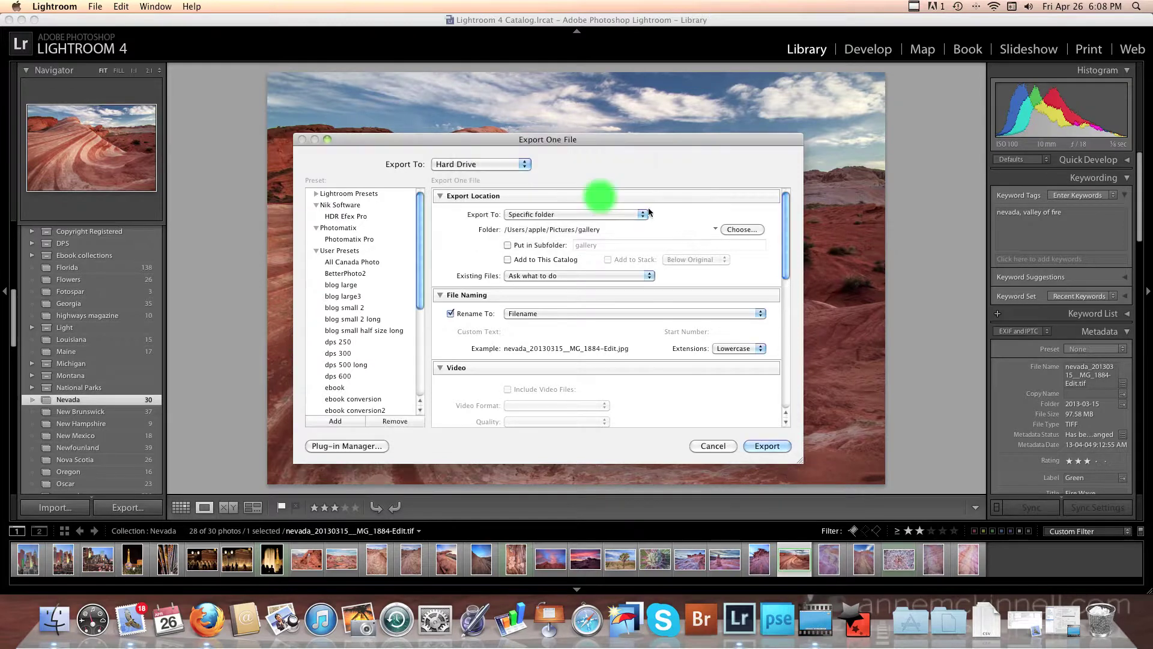
left_click(767, 446)
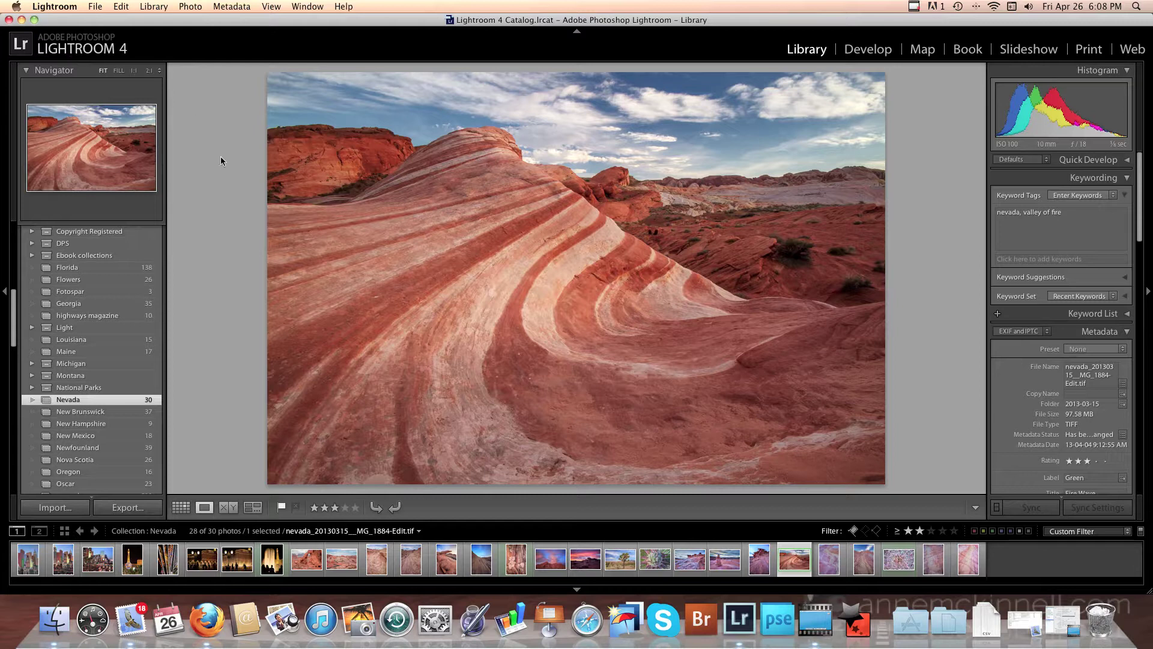
left_click(55, 605)
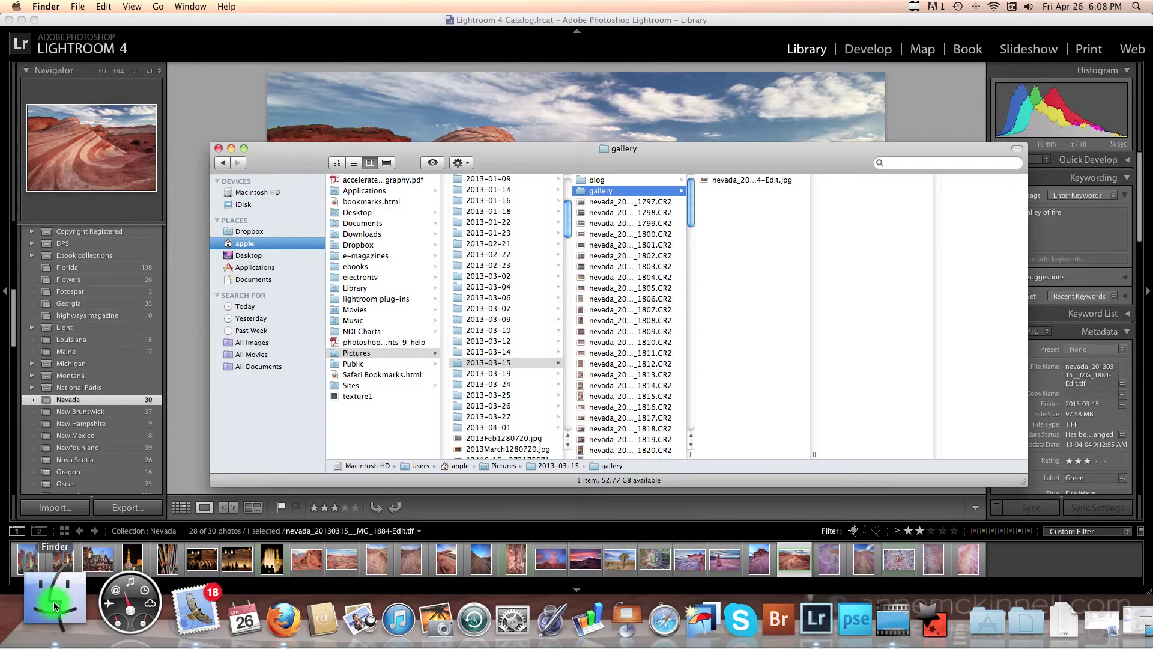
Confirm the JPEG in Pictures > gallery is 1000 × 667, then return to Lightroom
left_click(361, 353)
scroll(506, 373, "down", 1)
scroll(506, 373, "down", 15)
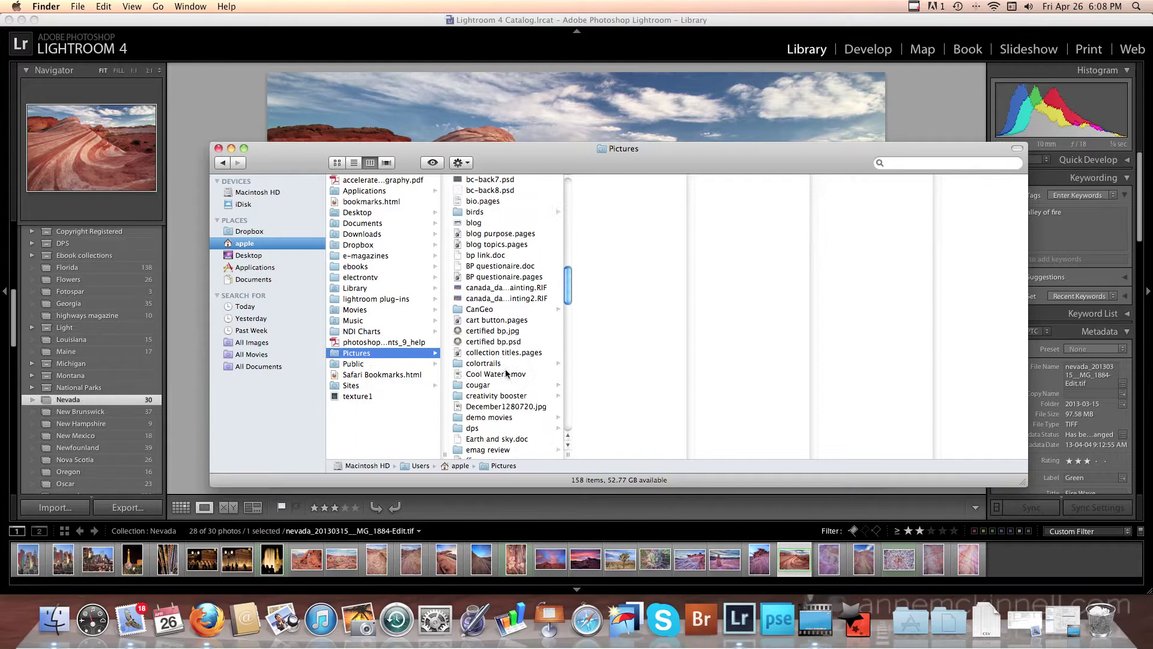
scroll(503, 373, "down", 3)
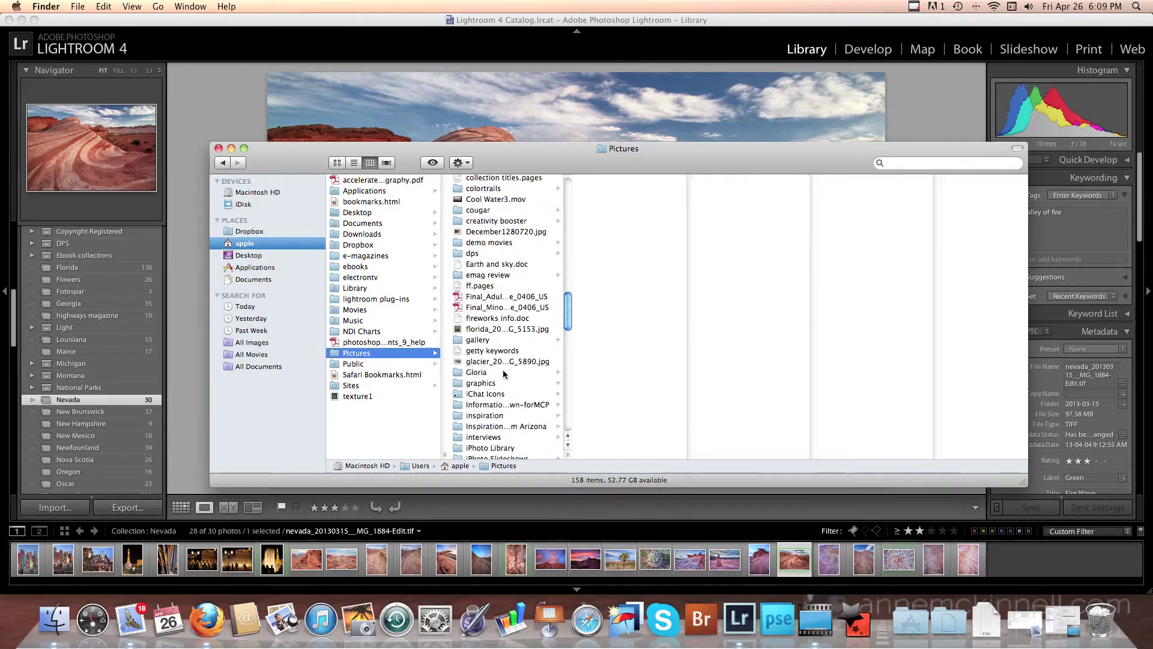
left_click(478, 340)
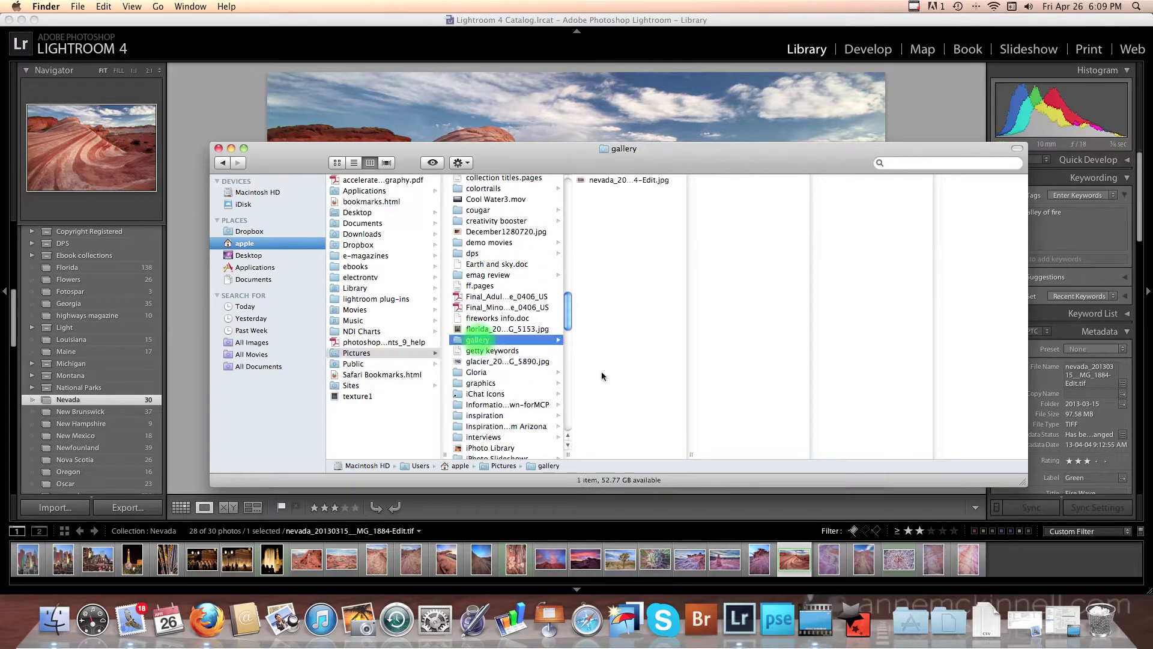
left_click(619, 180)
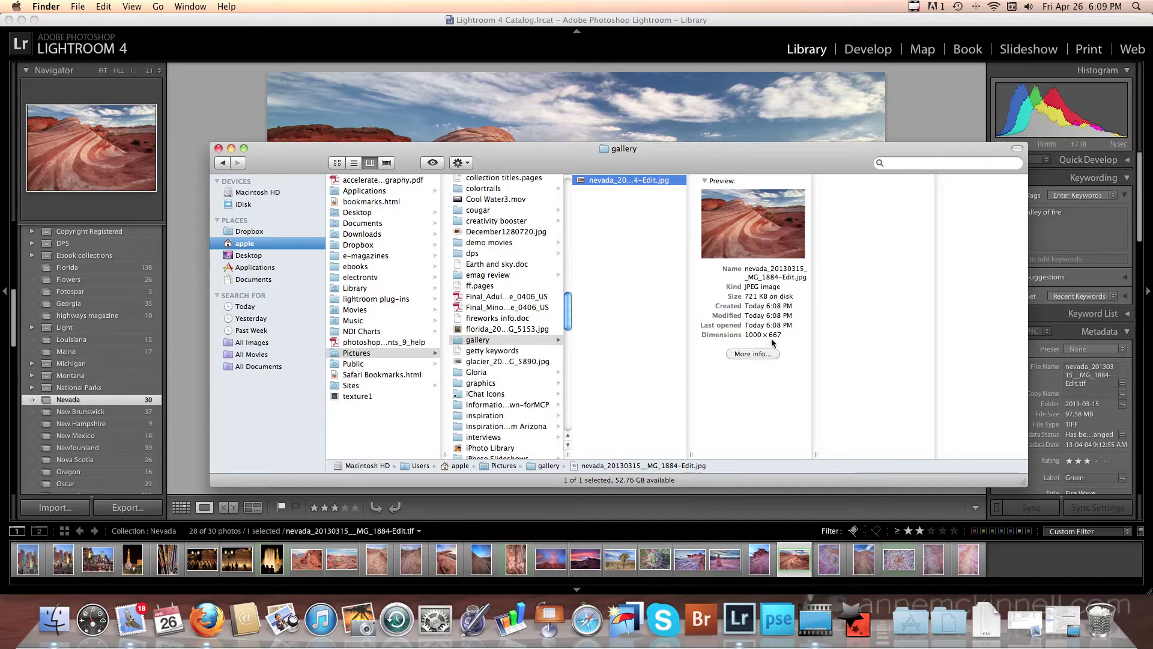
left_click(611, 48)
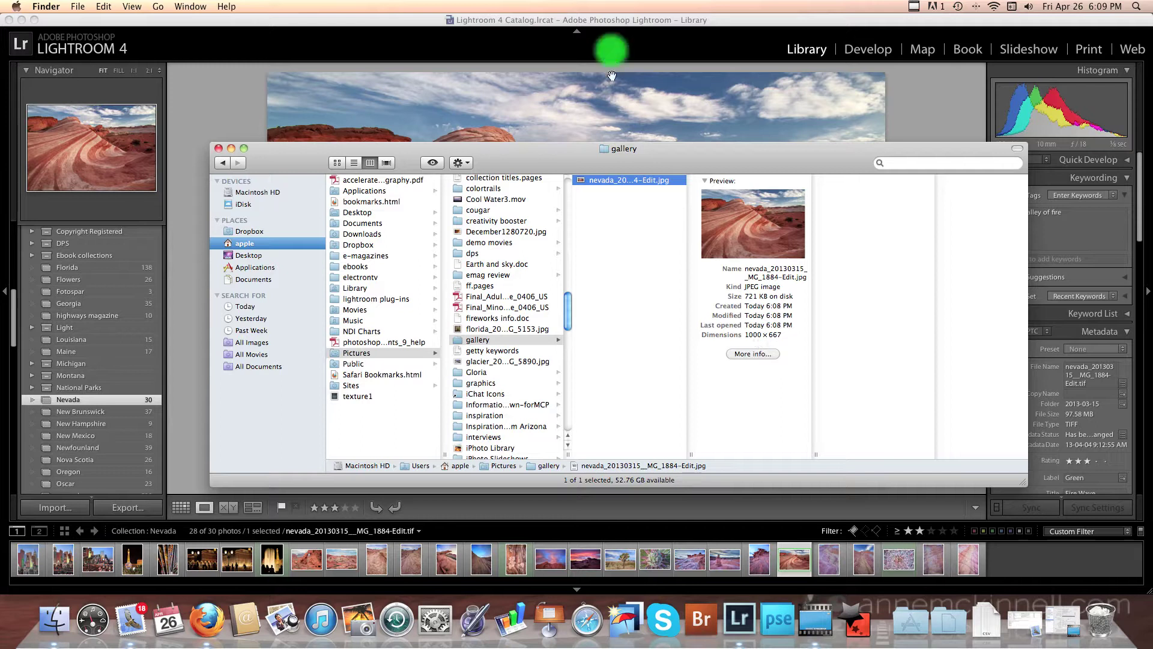
left_click(601, 105)
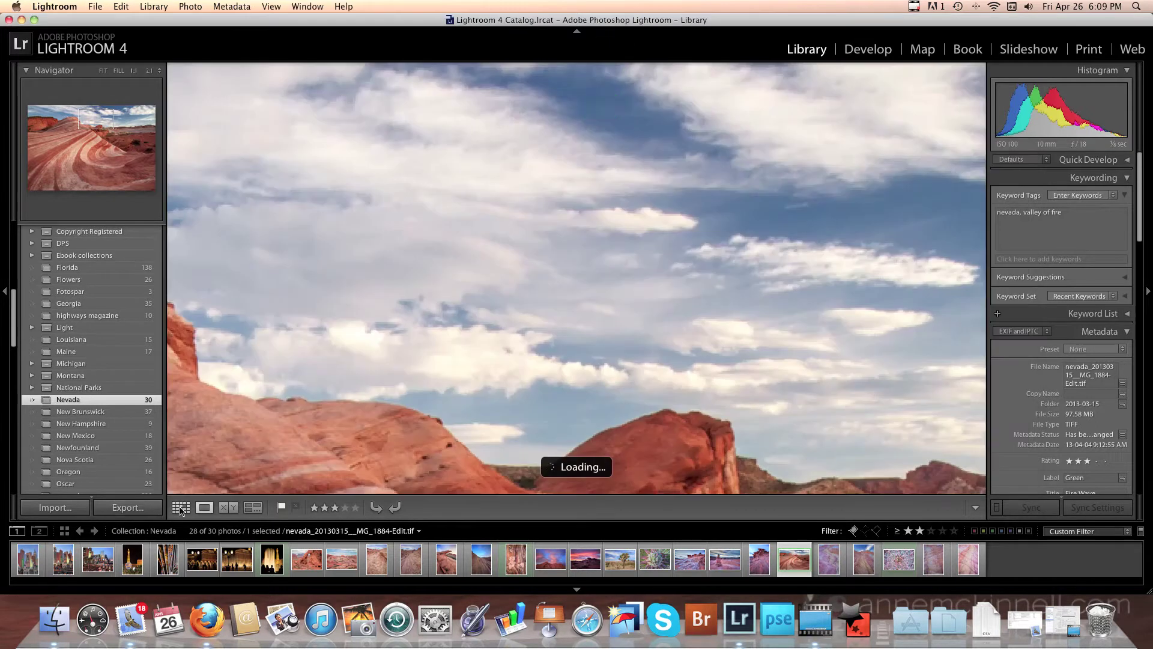
In Grid view, select the 1770_1_2 striped rock, 1779_80_81 rock-stack and cactus photos
left_click(181, 508)
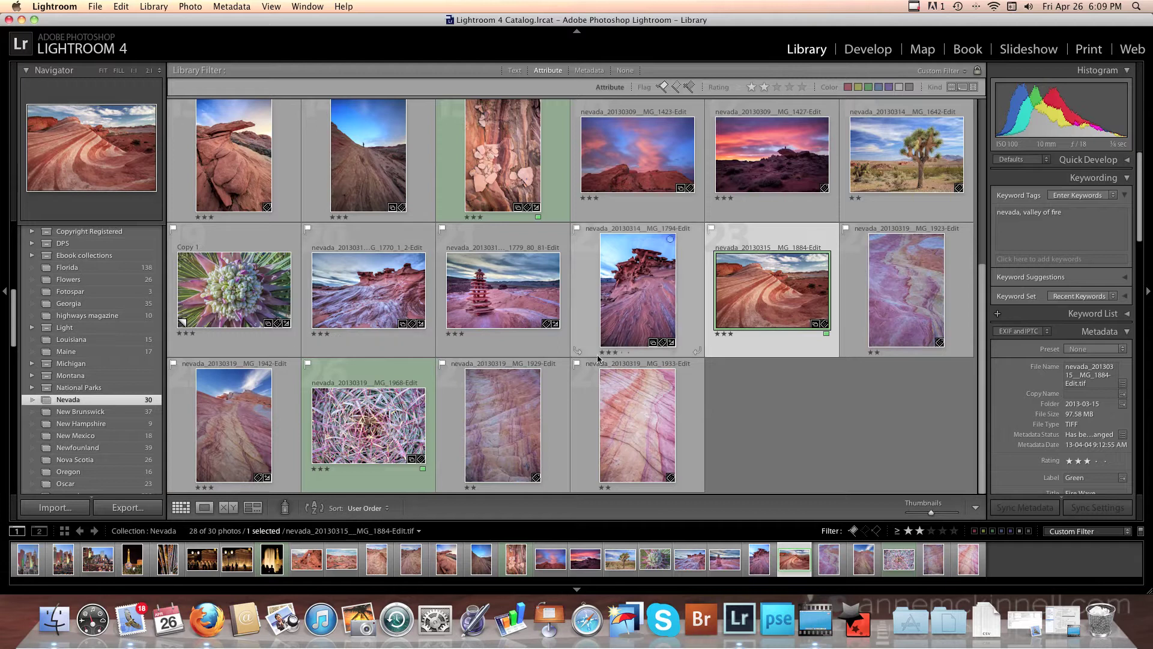
left_click(386, 336)
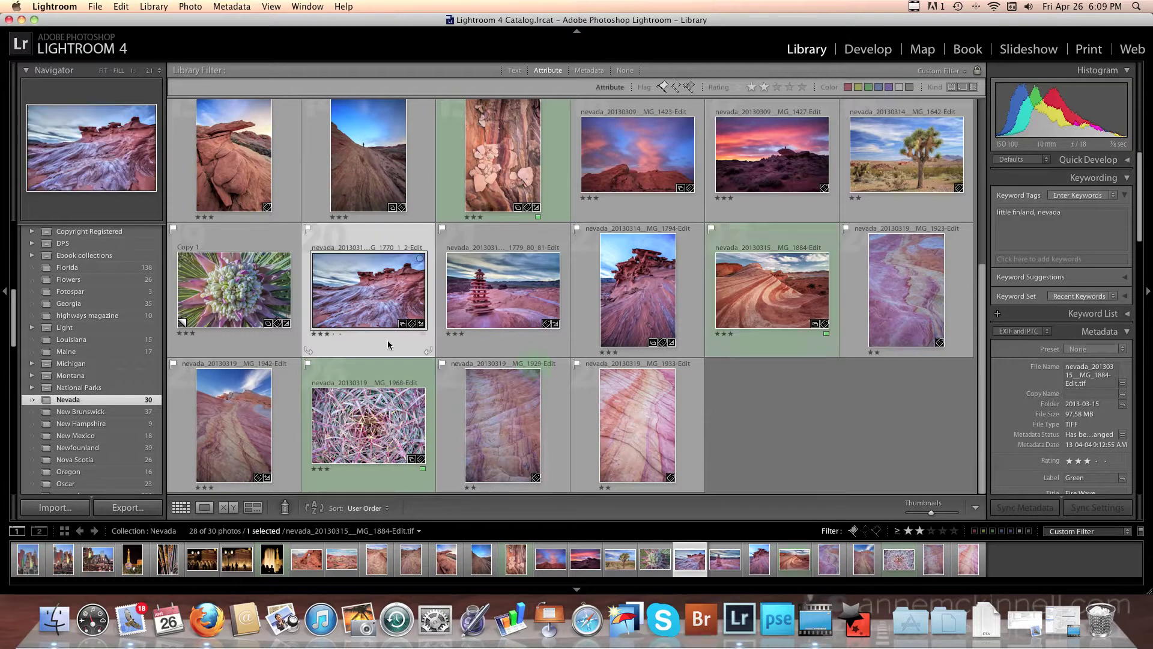
left_click(532, 334, "super")
left_click(371, 373)
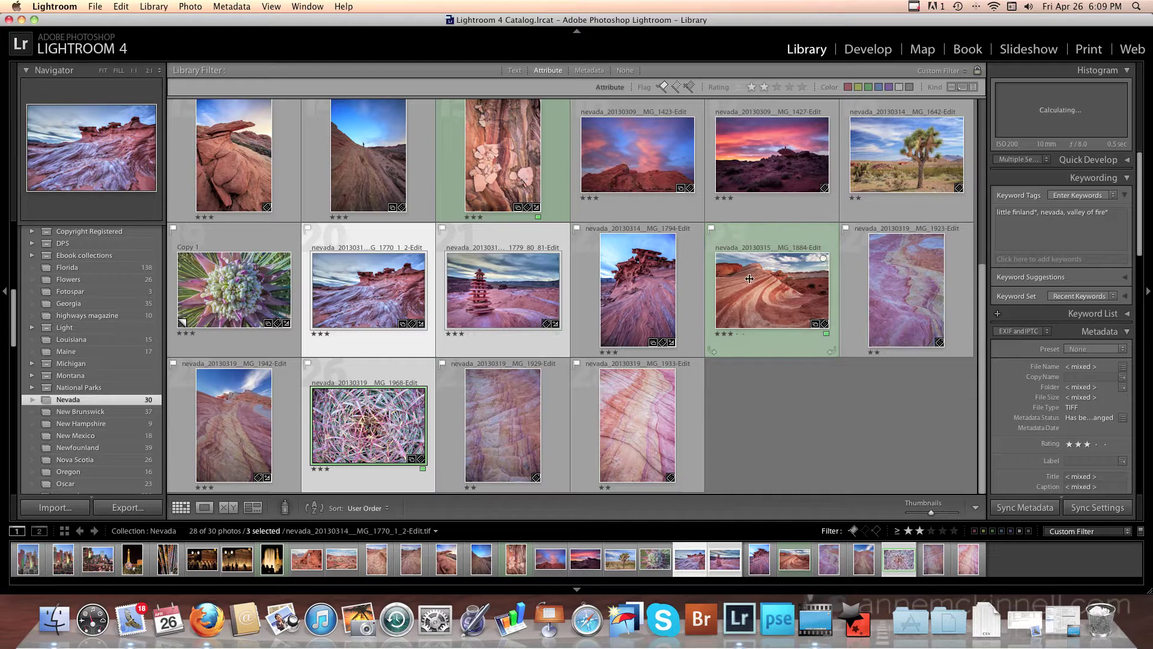
Export the three selected photos with the gallery preset
left_click(97, 7)
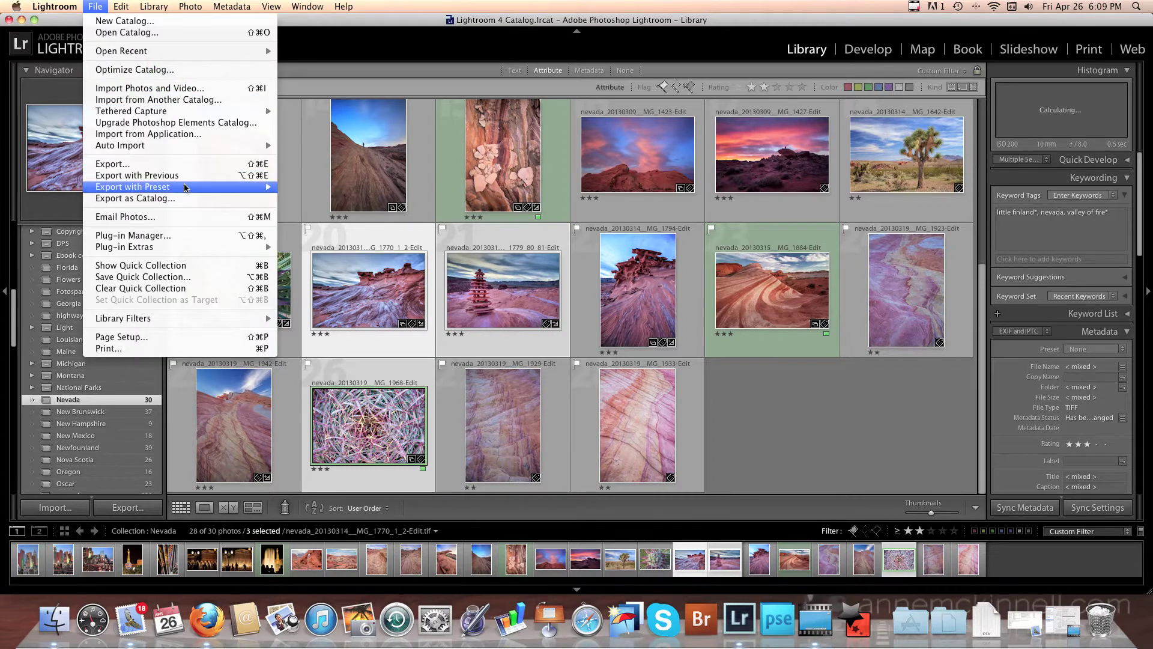
mouse_move(185, 188)
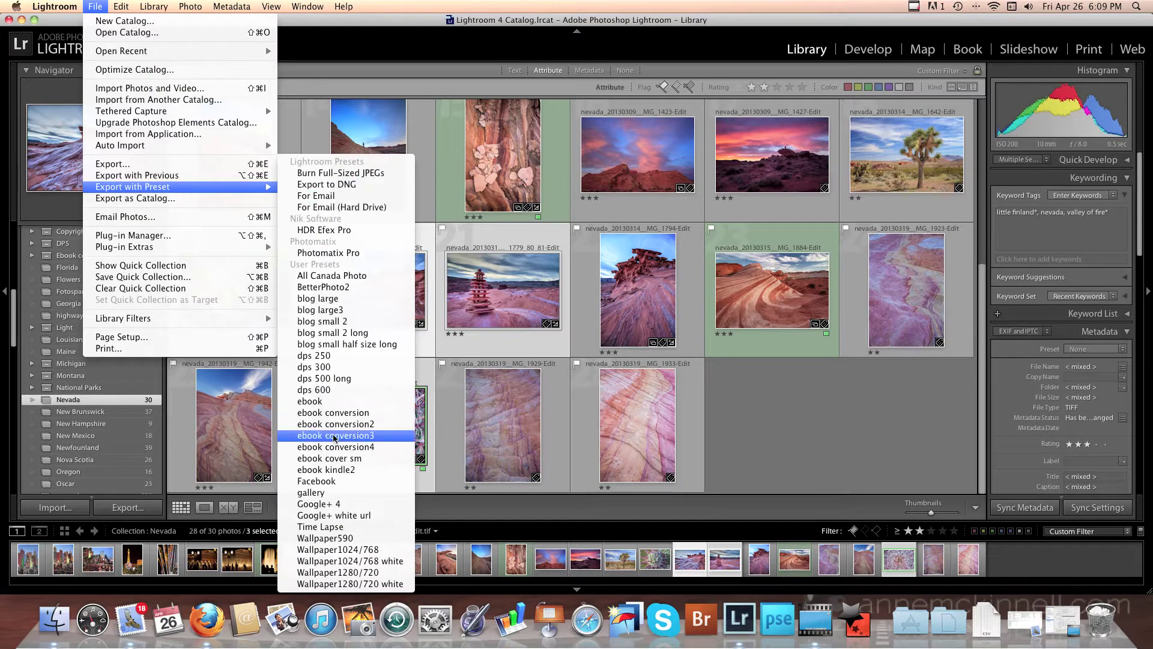
left_click(335, 494)
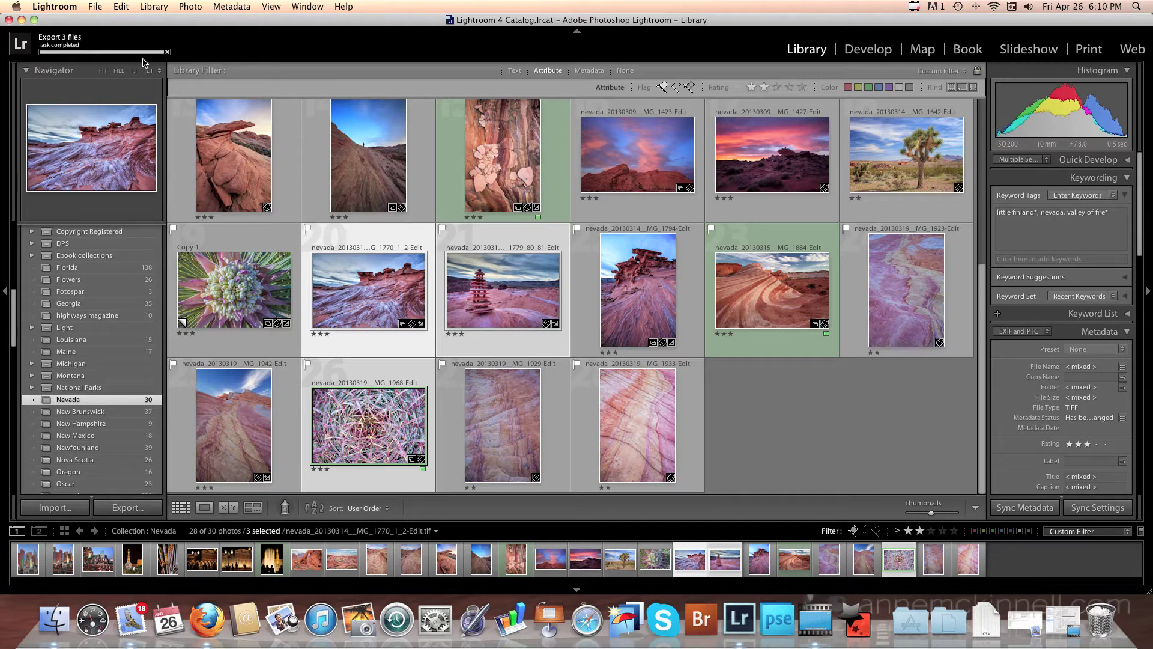
left_click(53, 606)
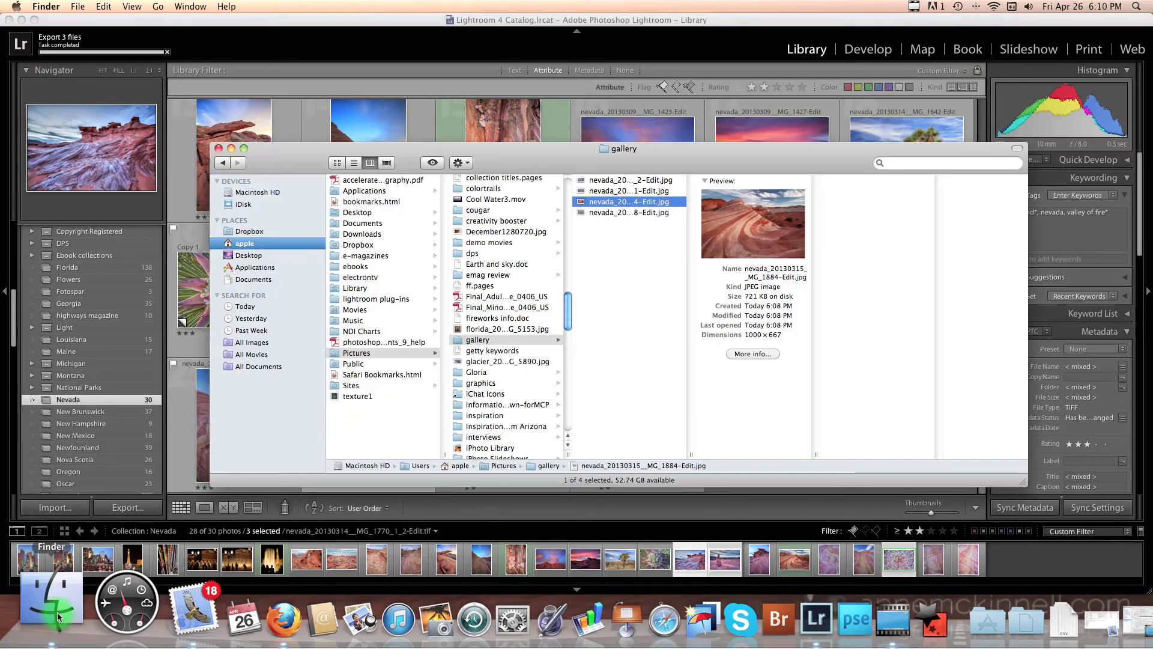
Preview the three new gallery JPEGs, including the cactus shot, confirming each is 1000 × 667, then return to Lightroom
left_click(634, 180)
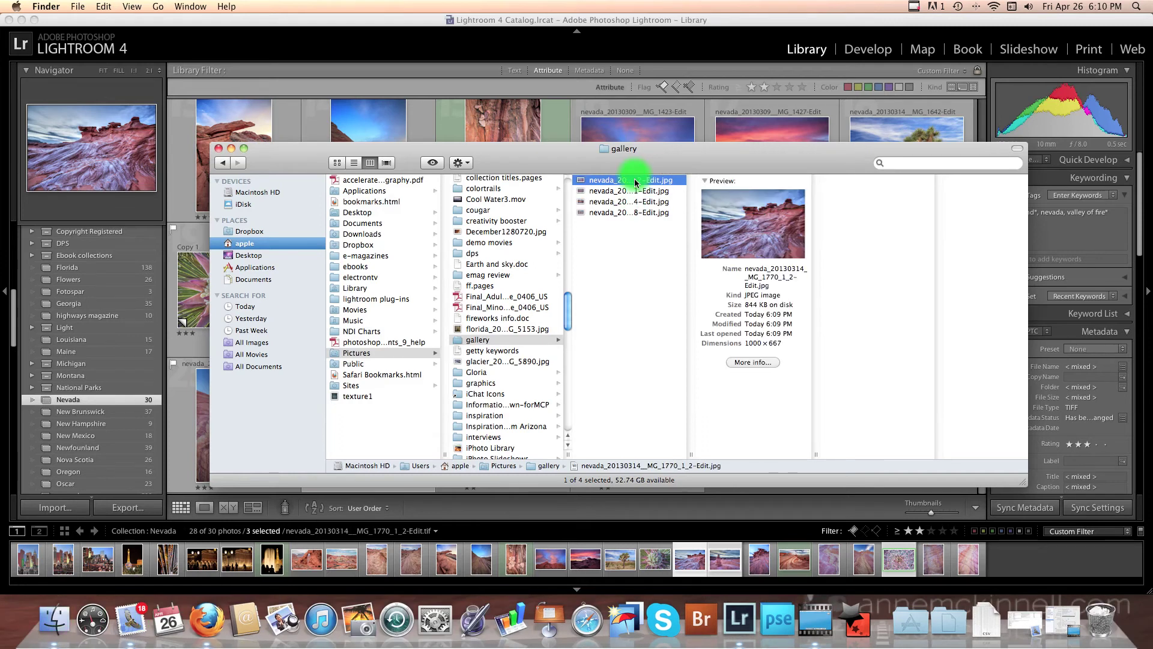
left_click(622, 191)
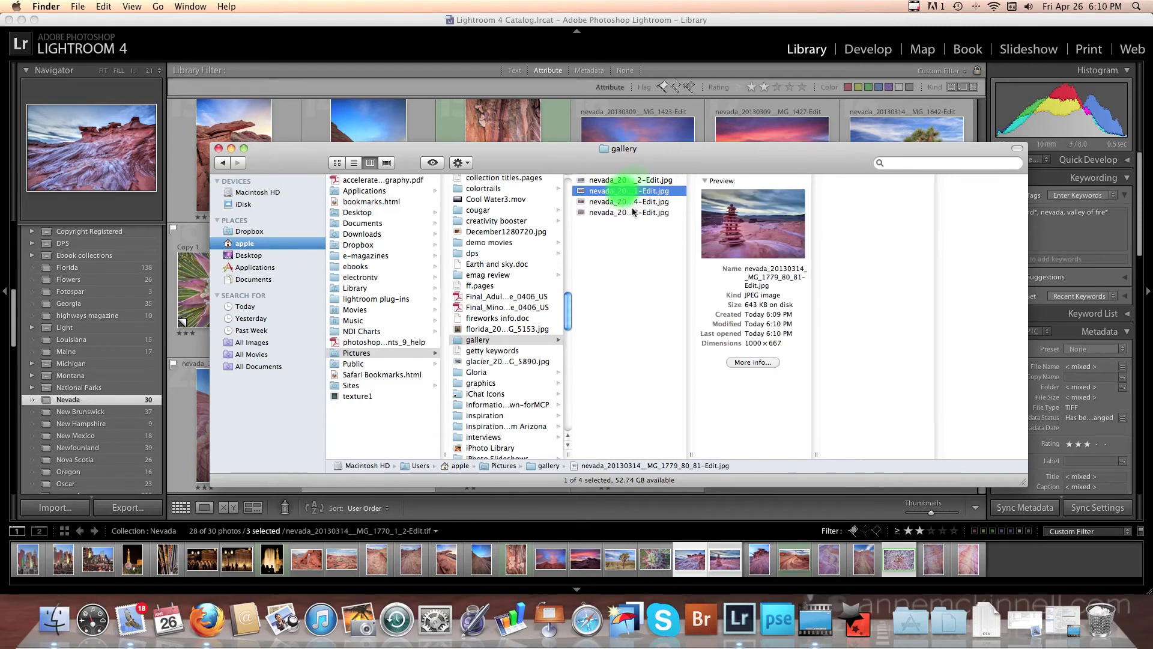
left_click(626, 212)
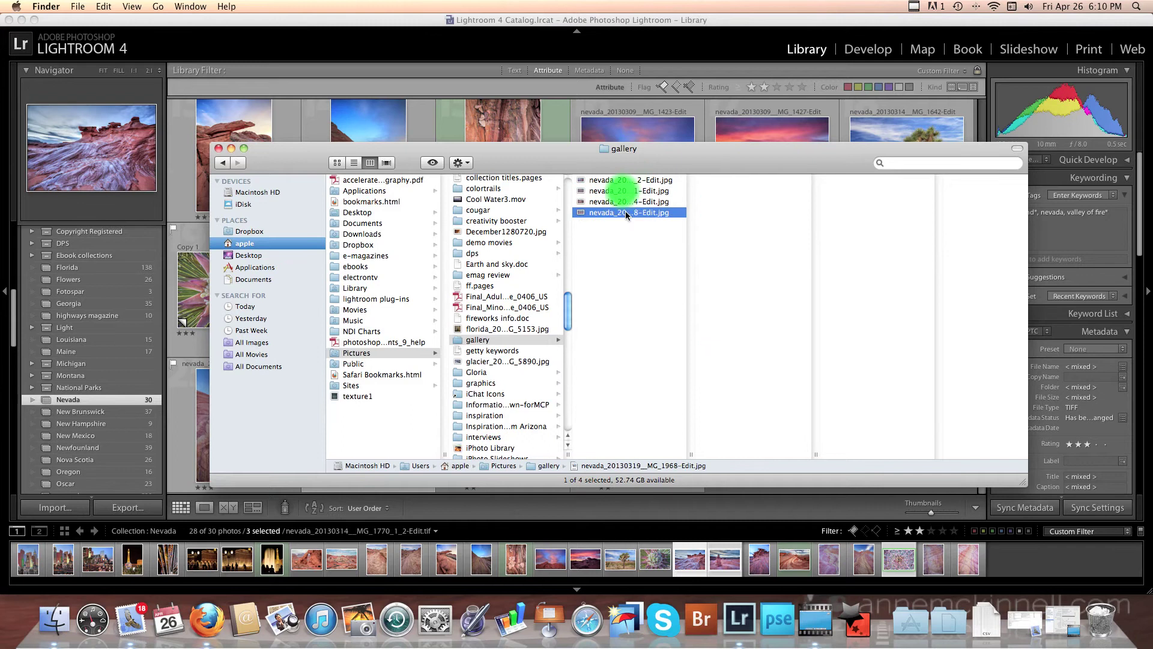
left_click(585, 74)
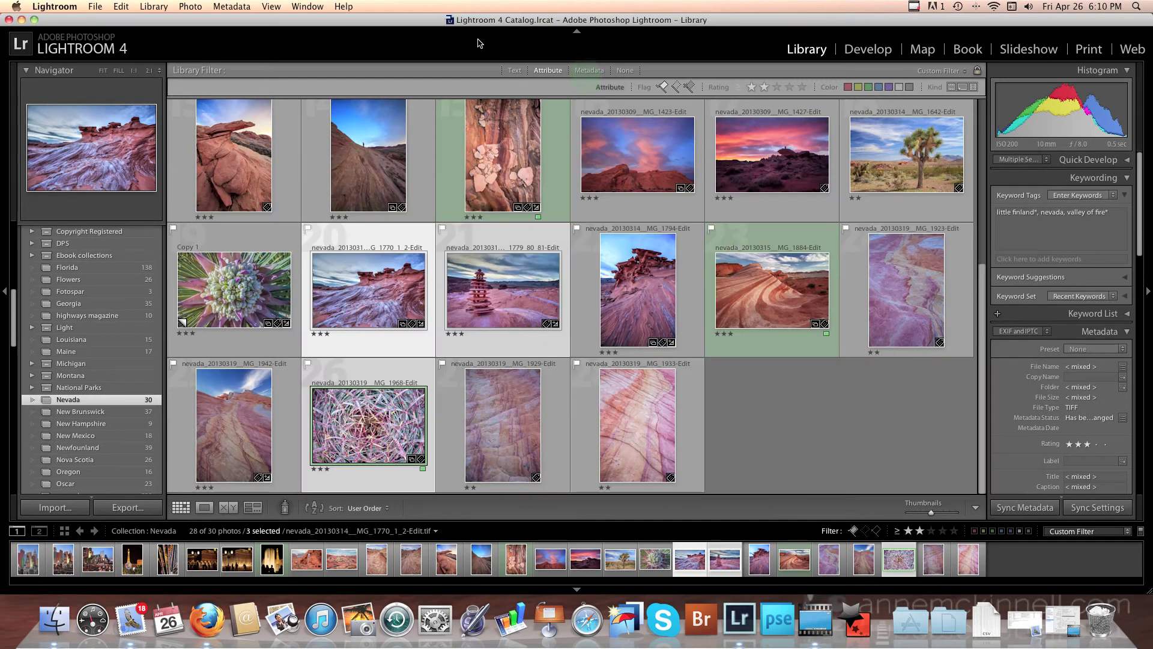